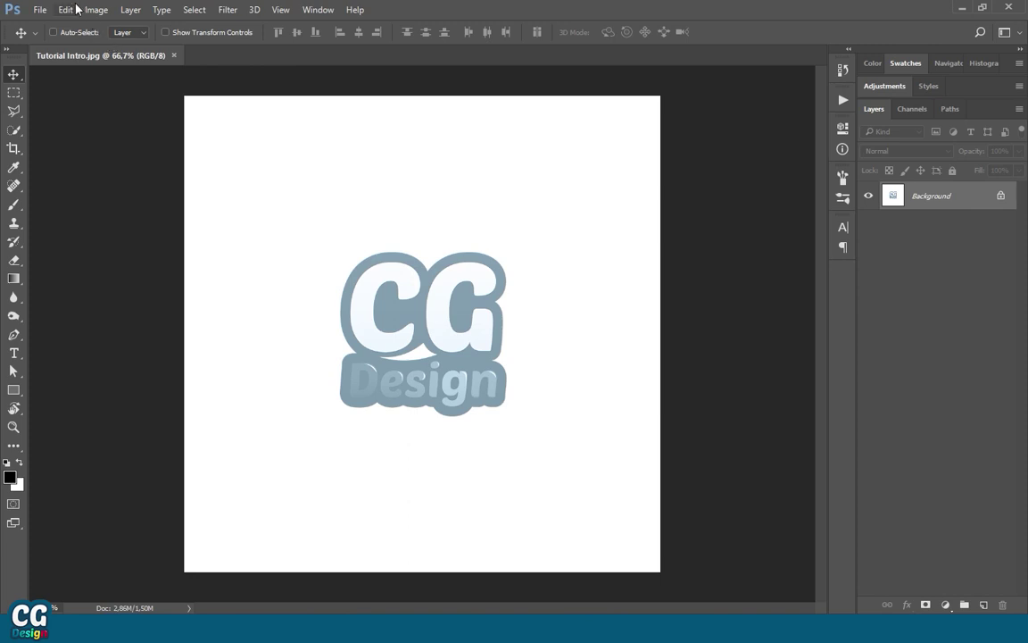
Review the interface preferences and colour mode options, leaving both unchanged
{"action": "left_click", "coordinate": [66, 10]}
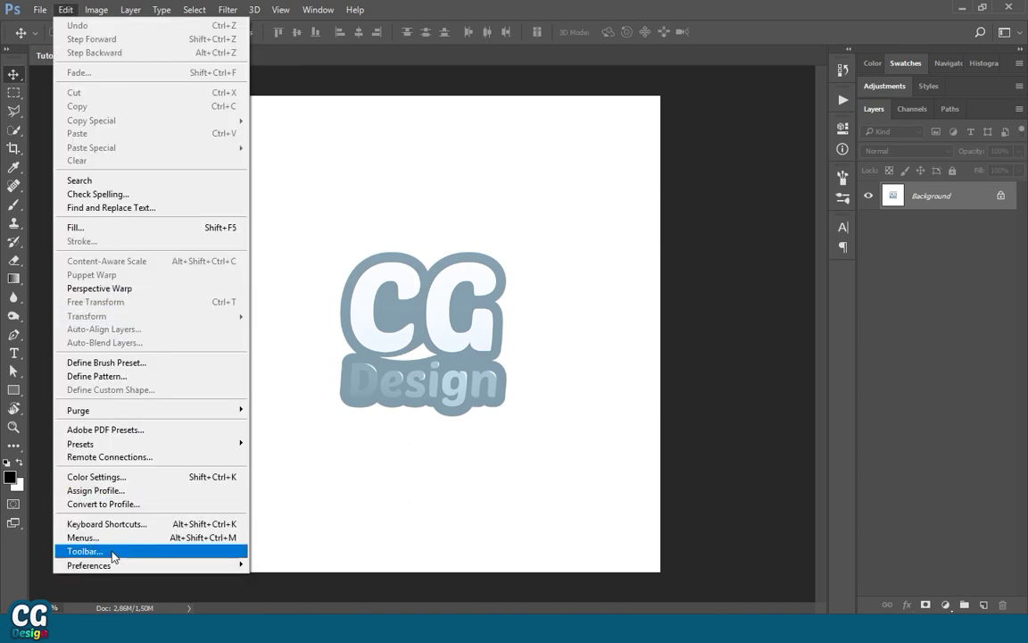
{"action": "mouse_move", "coordinate": [90, 565]}
{"action": "left_click", "coordinate": [303, 342]}
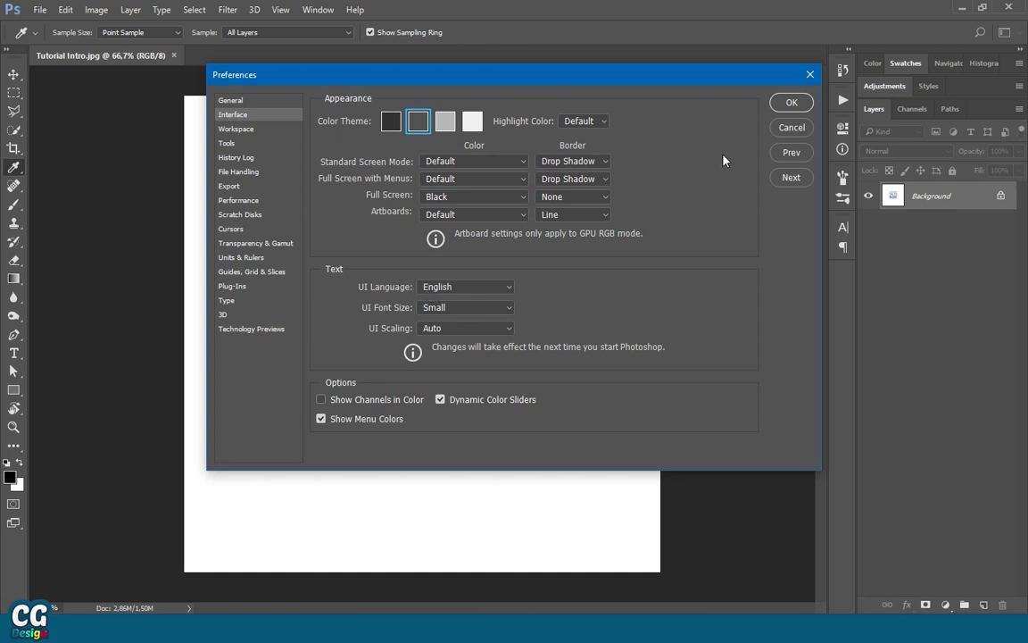
{"action": "left_click", "coordinate": [789, 104]}
{"action": "key", "text": "v"}
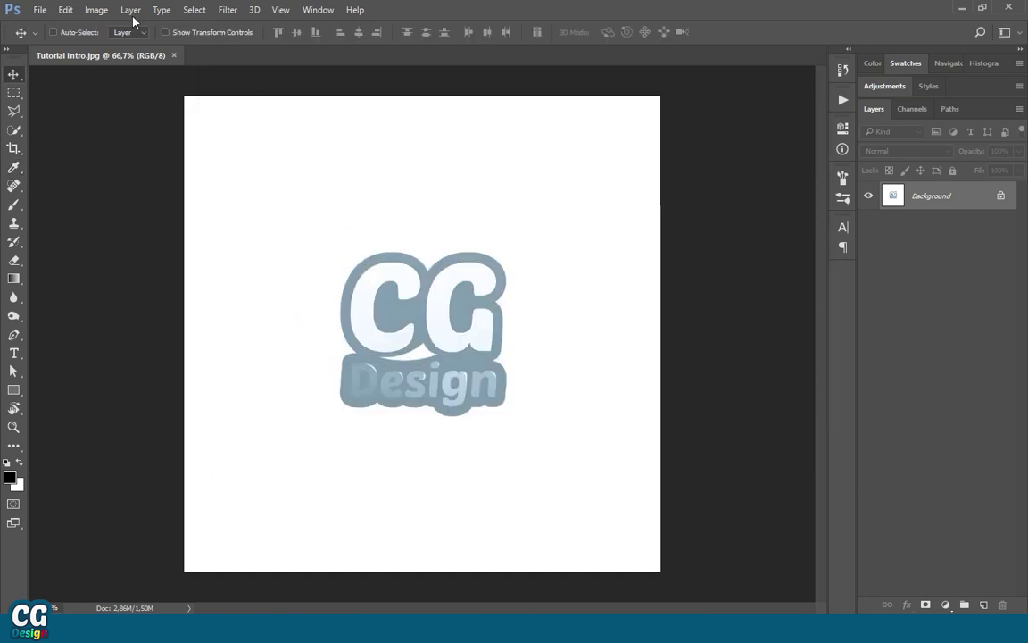
{"action": "left_click", "coordinate": [94, 11]}
{"action": "mouse_move", "coordinate": [143, 26]}
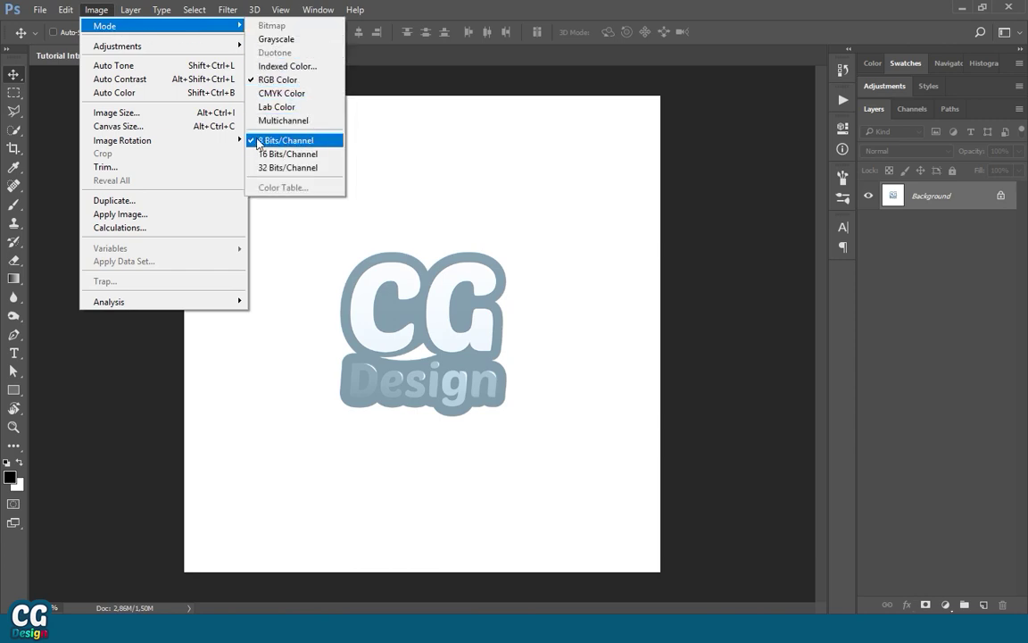
{"action": "left_click", "coordinate": [706, 376]}
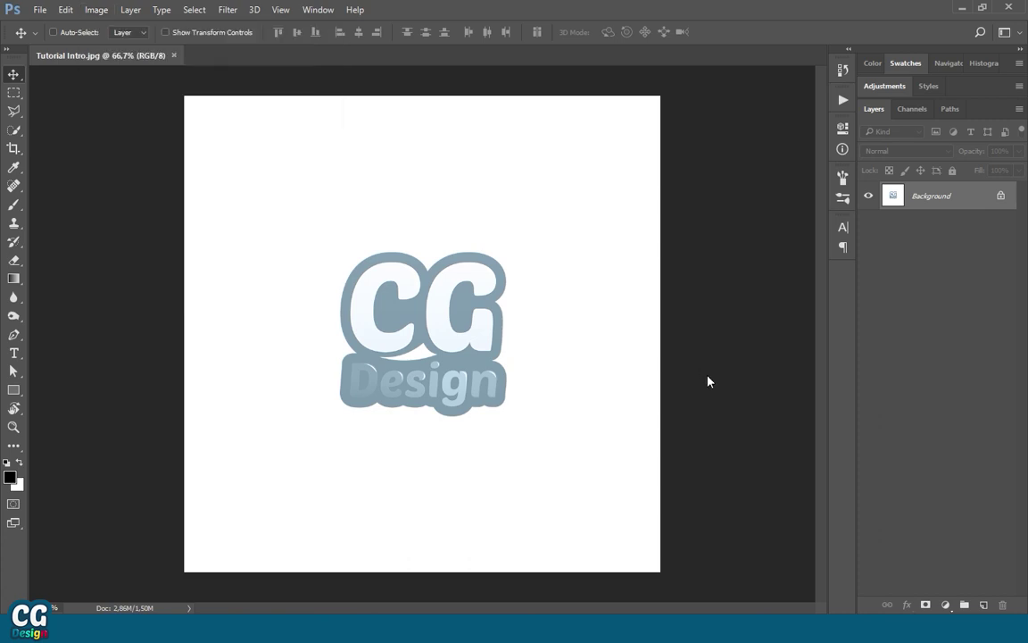
Adjust the Layers panel thumbnail display options
{"action": "left_click", "coordinate": [1020, 110]}
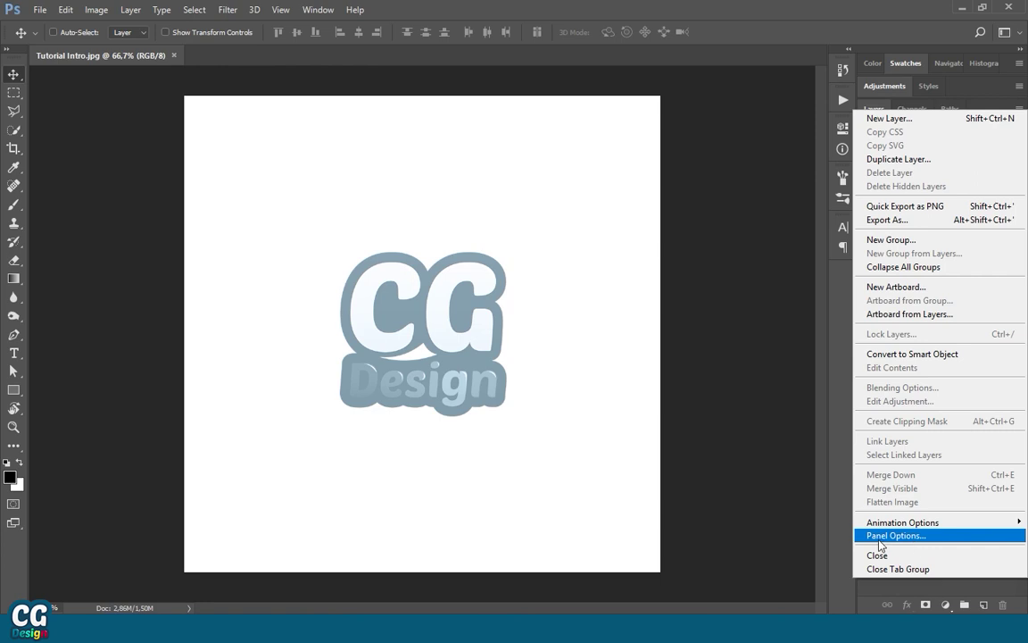
{"action": "left_click", "coordinate": [913, 536]}
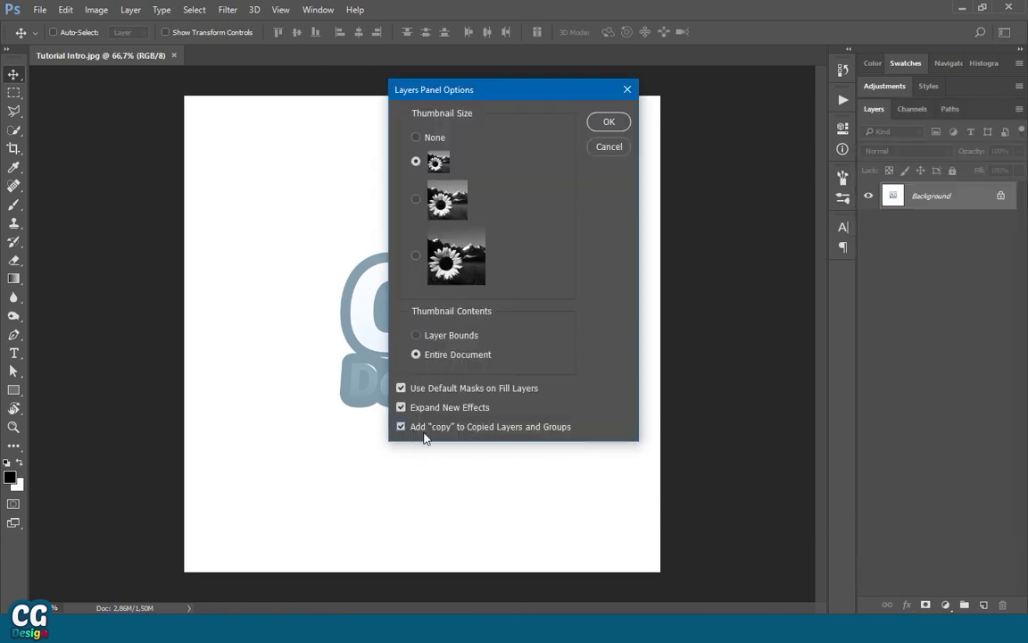
{"action": "left_click", "coordinate": [611, 121]}
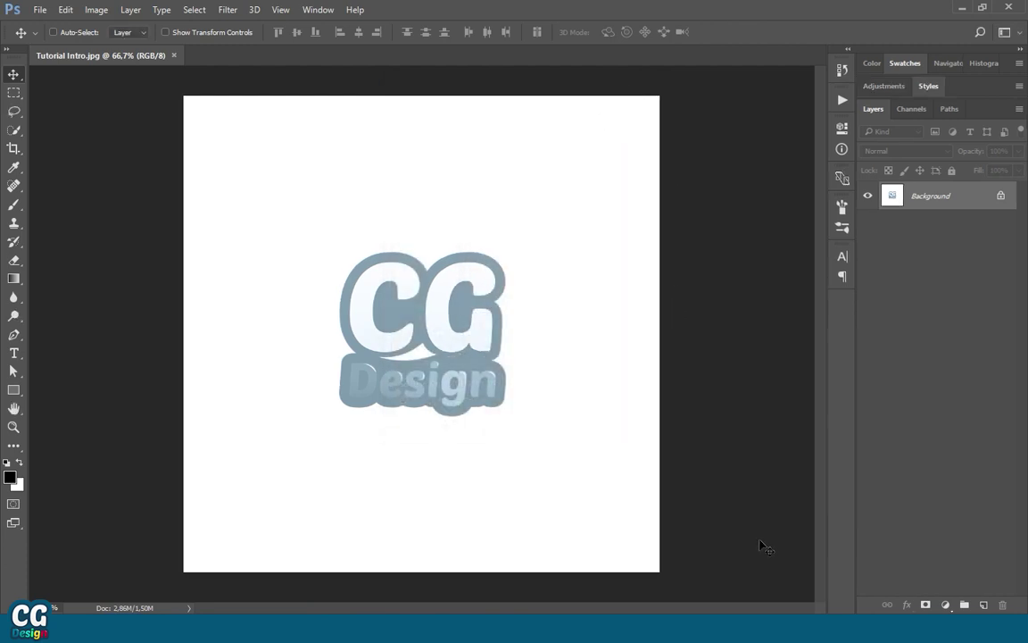
Open the portrait Image.jpg, view it at 100%, and check its pixel dimensions
{"action": "left_click", "coordinate": [39, 10]}
{"action": "left_click", "coordinate": [49, 39]}
{"action": "left_click", "coordinate": [145, 133]}
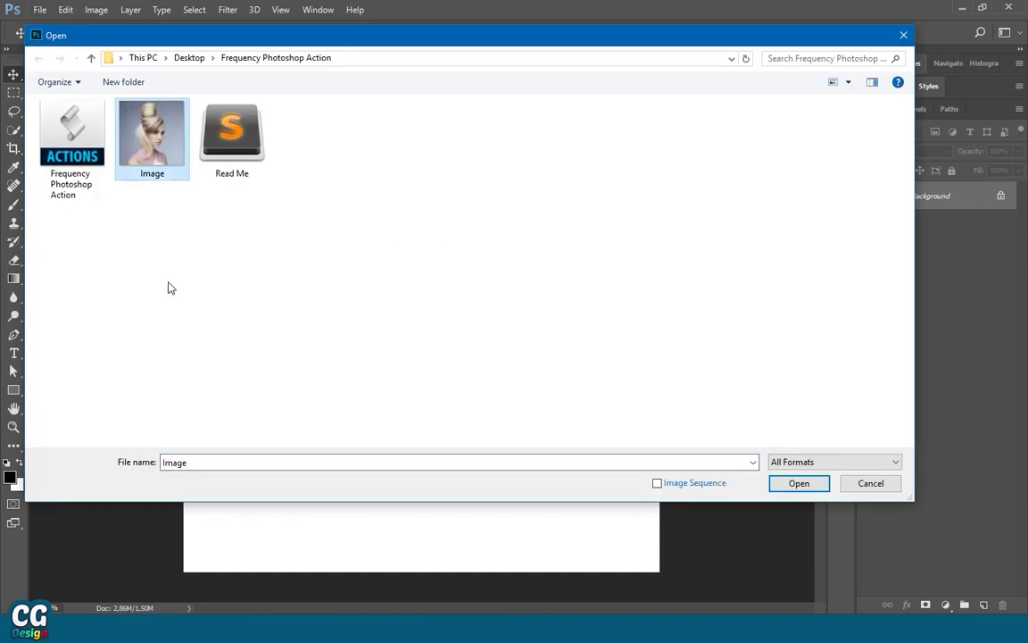
{"action": "left_click", "coordinate": [790, 488]}
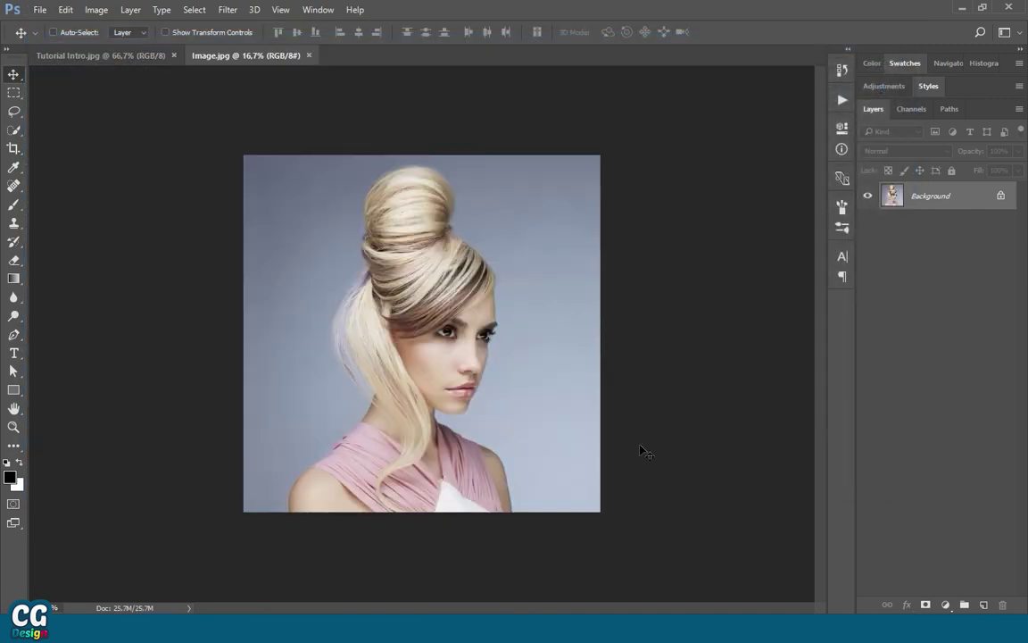
{"action": "key", "text": "ctrl+1"}
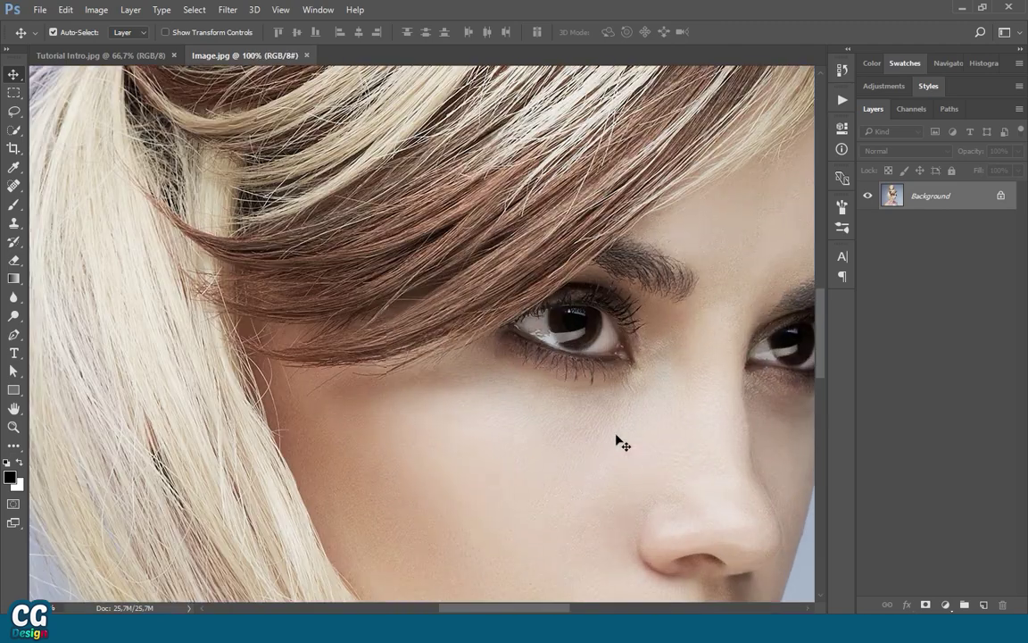
{"action": "key", "text": "ctrl+0"}
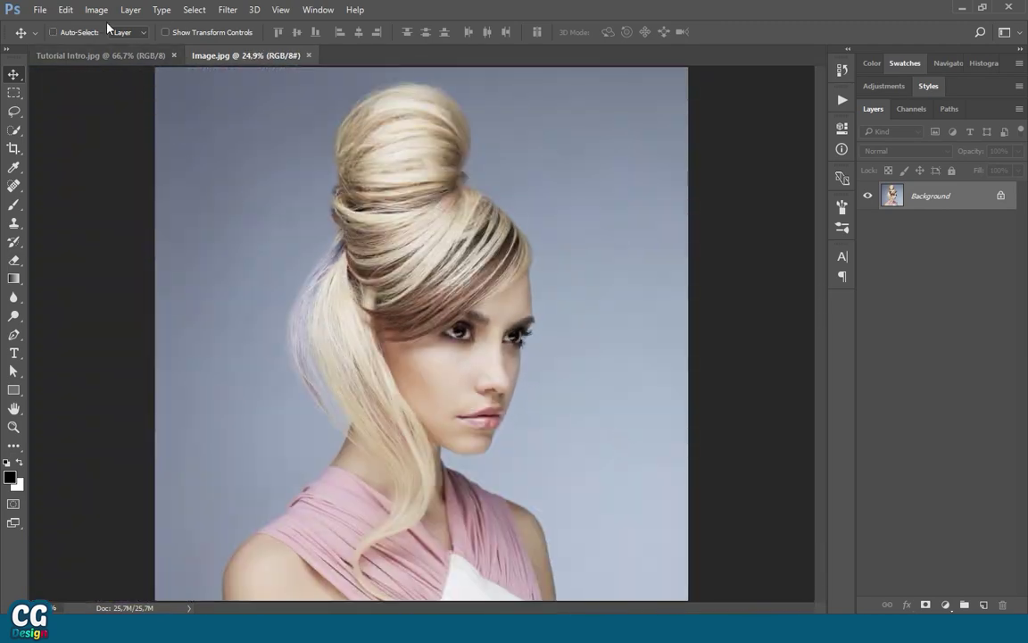
{"action": "left_click", "coordinate": [96, 10]}
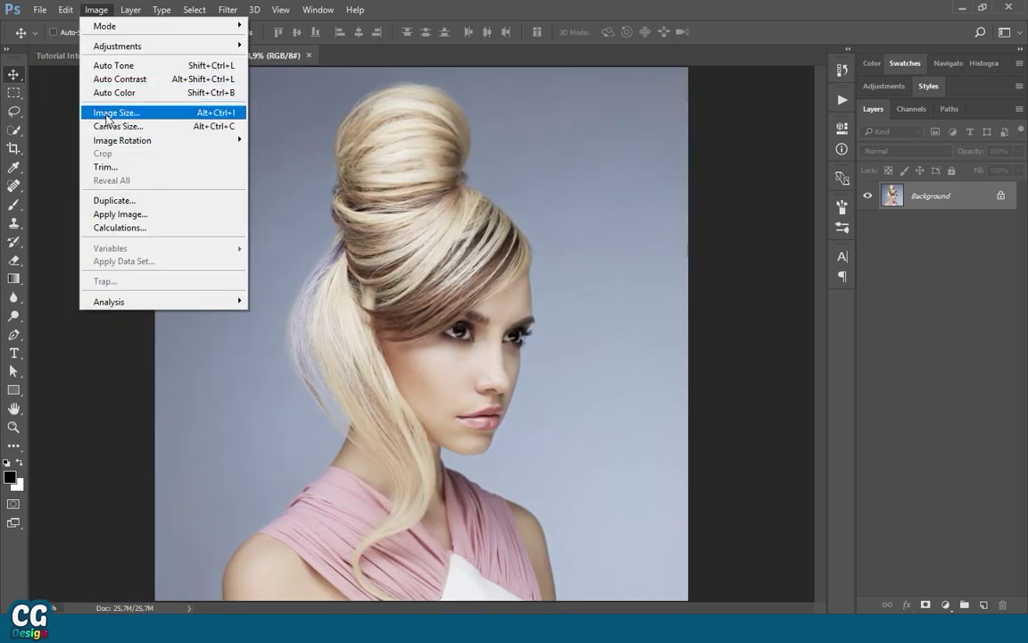
{"action": "left_click", "coordinate": [126, 114]}
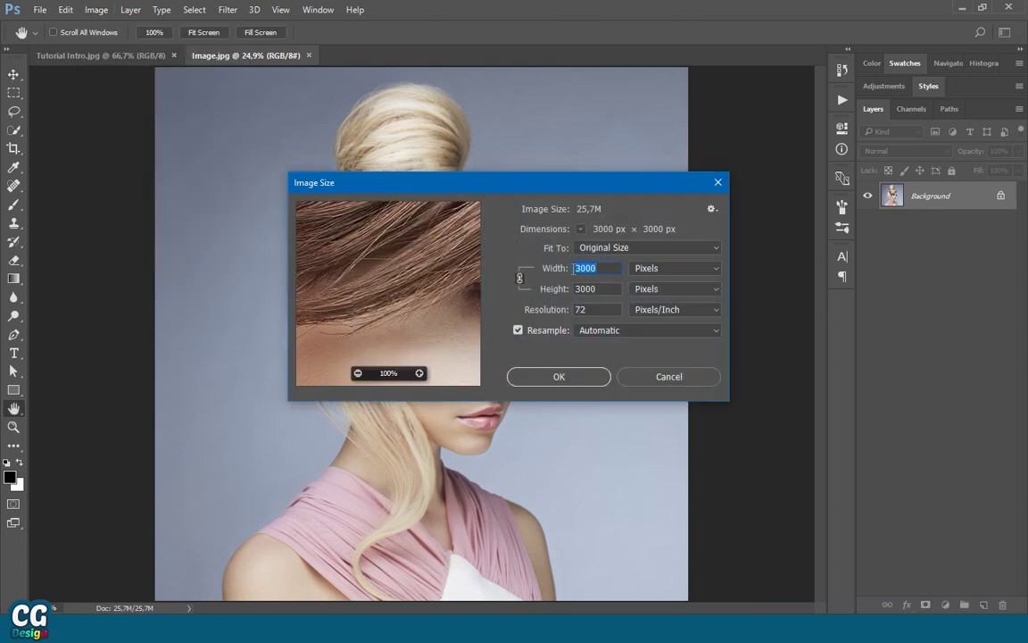
{"action": "left_click", "coordinate": [719, 184]}
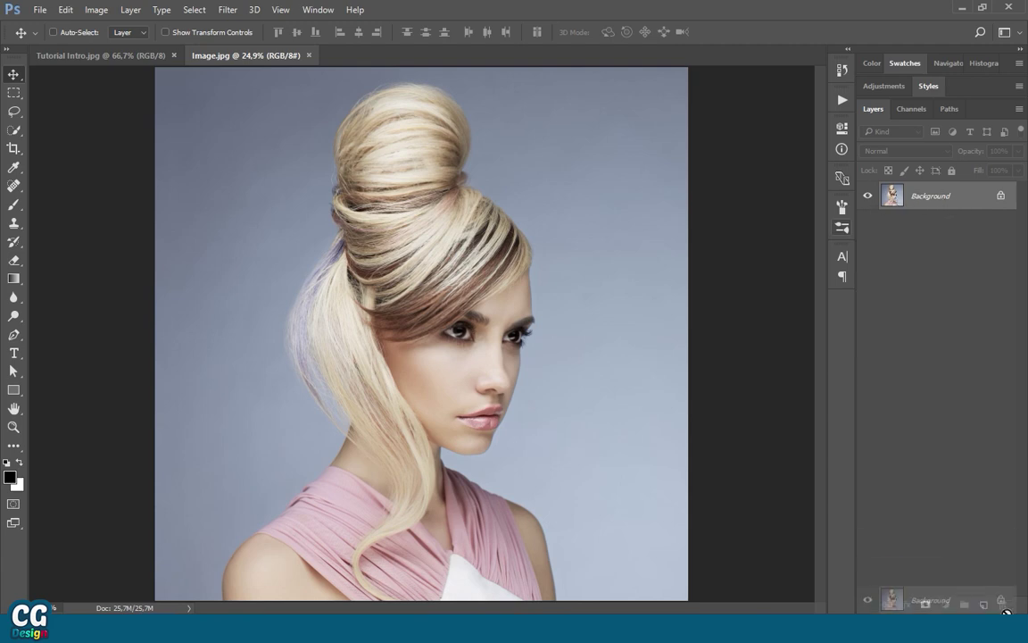
Replace the original Background with its duplicate converted into a locked Background layer
{"action": "left_click_drag", "start_coordinate": [944, 203], "coordinate": [984, 605]}
{"action": "left_click", "coordinate": [945, 225]}
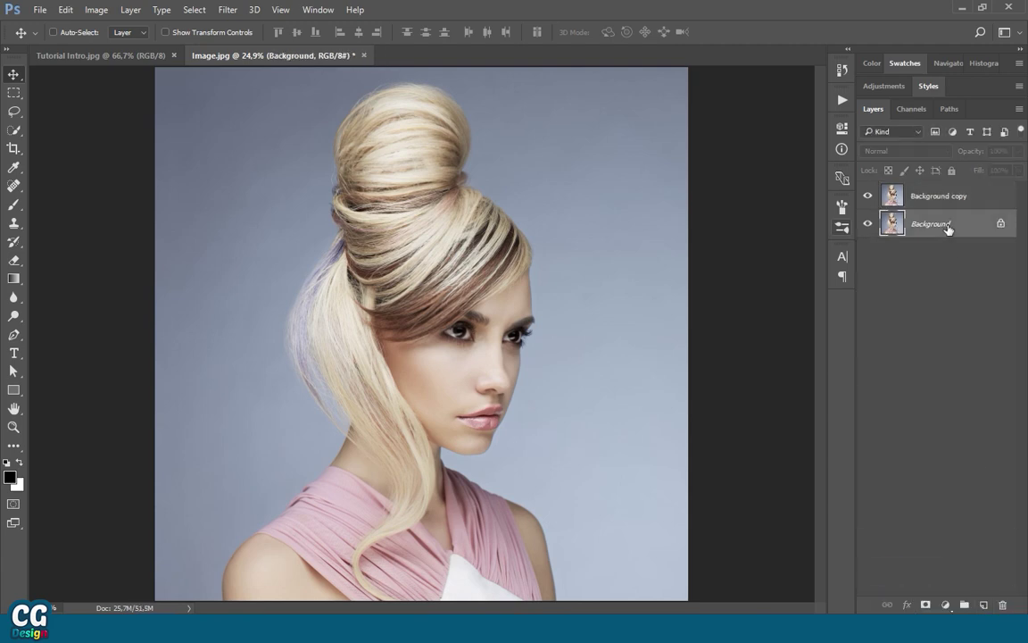
{"action": "key", "text": "Delete"}
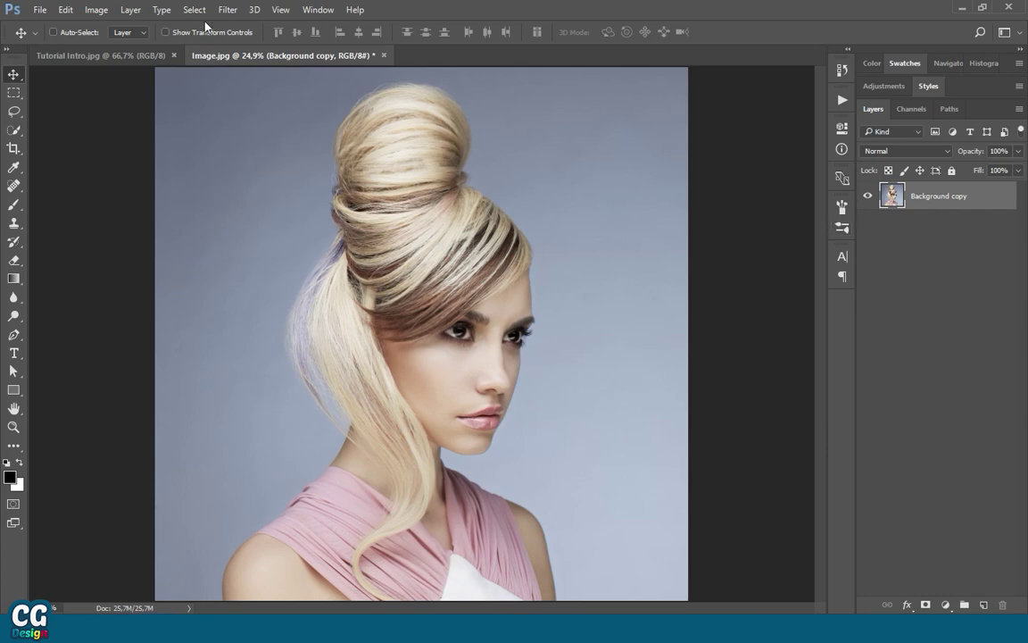
{"action": "left_click", "coordinate": [161, 10]}
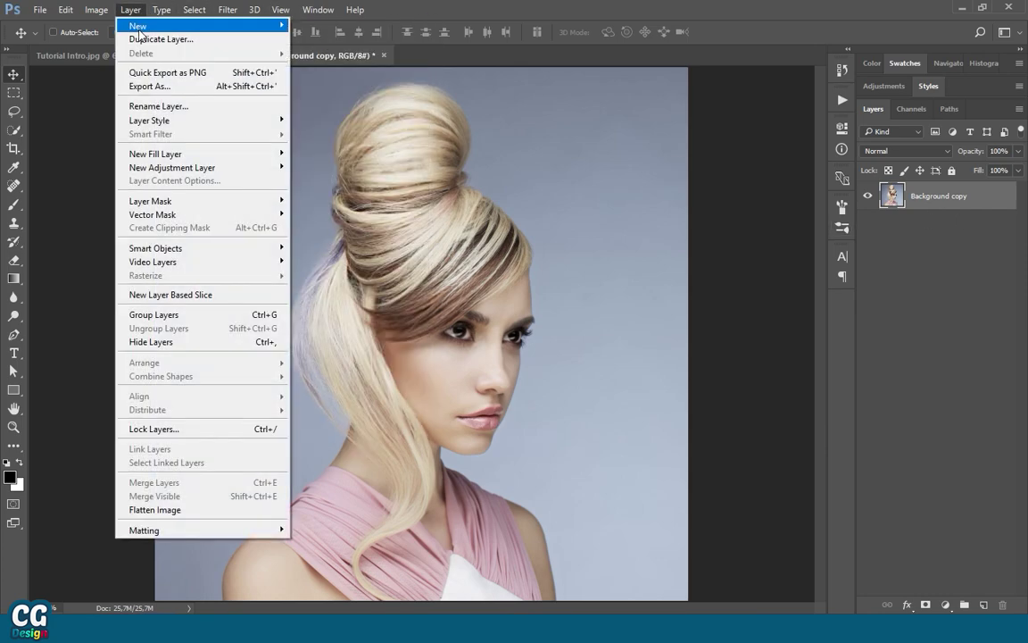
{"action": "left_click", "coordinate": [327, 41]}
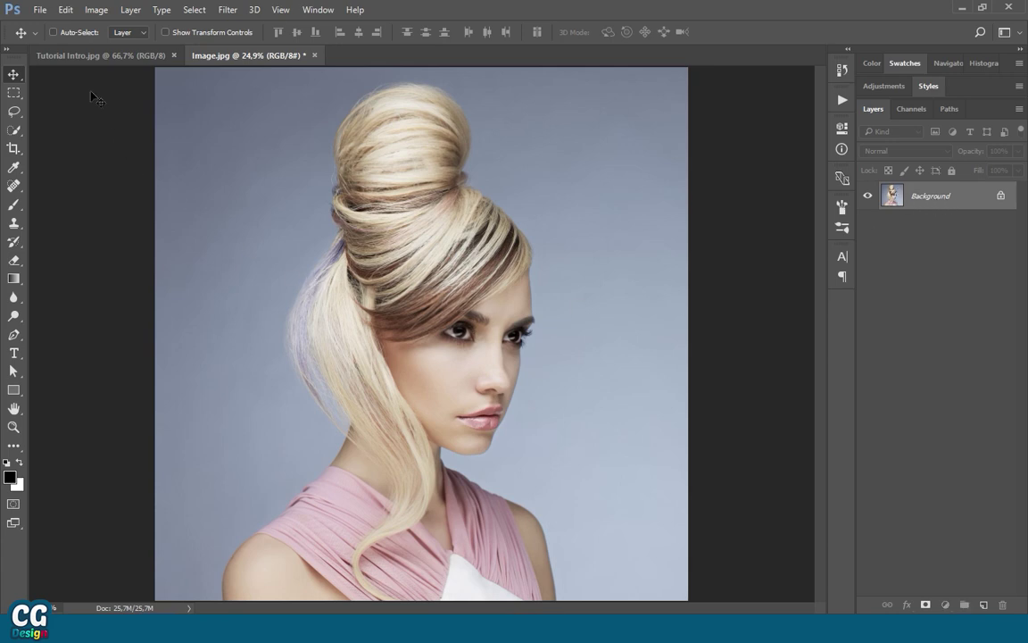
{"action": "left_click", "coordinate": [39, 10]}
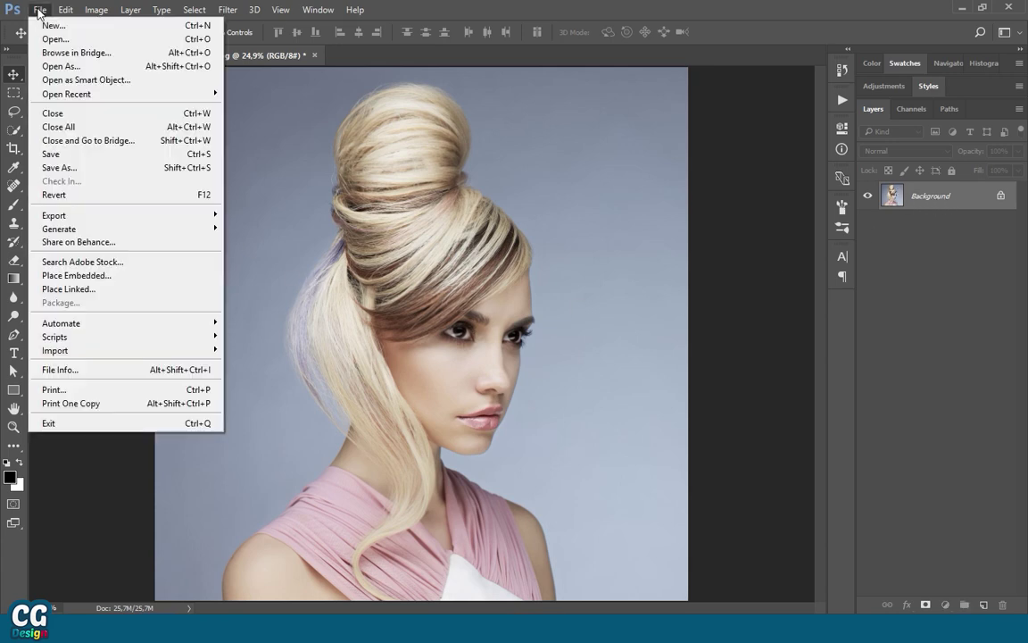
Load the Frequency Photoshop Action set from its .atn file
{"action": "left_click", "coordinate": [60, 48]}
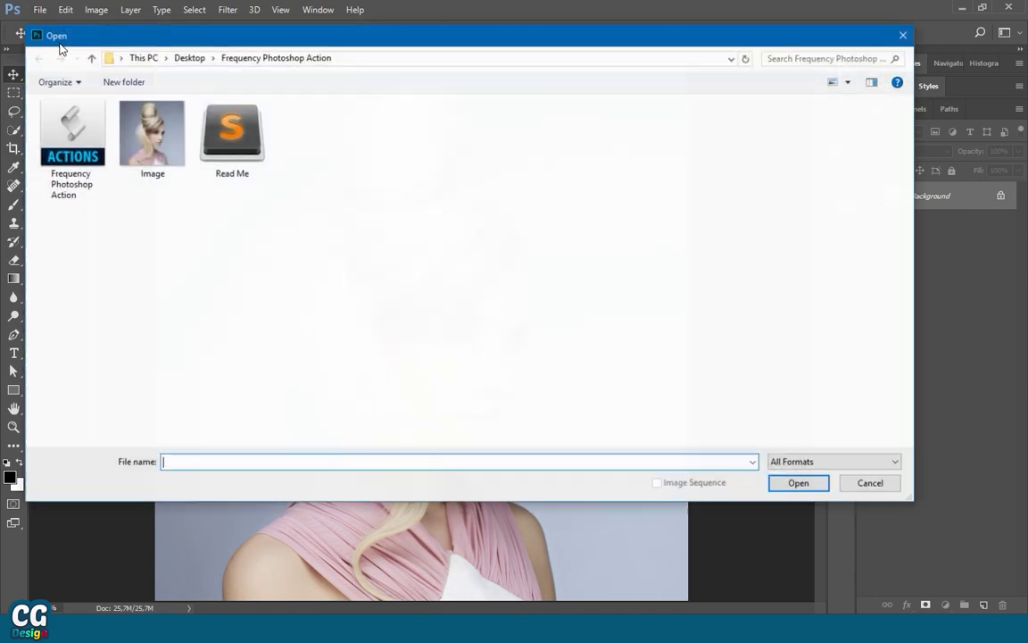
{"action": "left_click", "coordinate": [63, 171]}
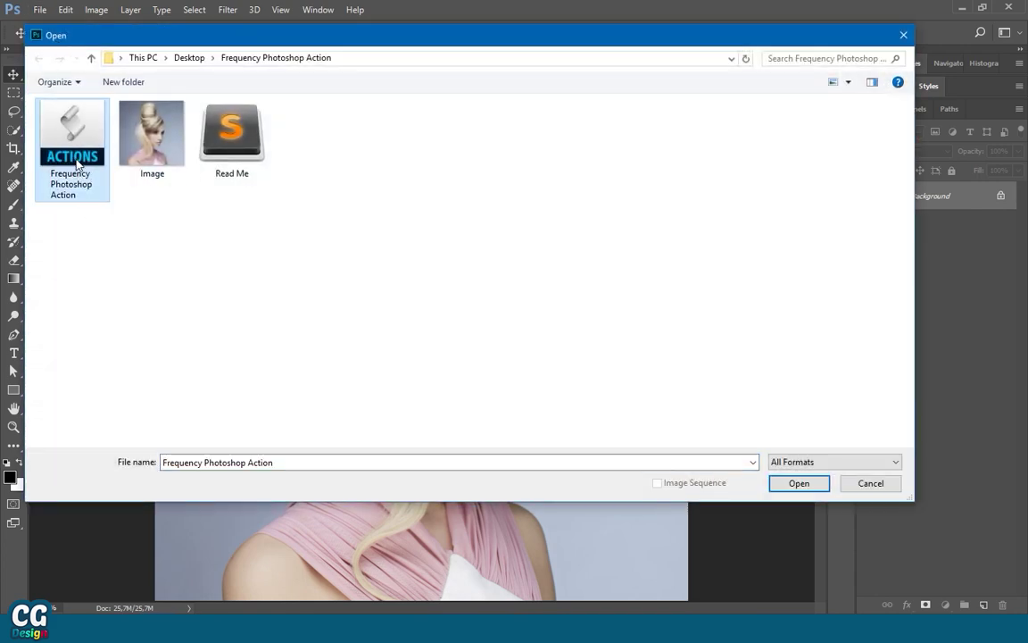
{"action": "left_click", "coordinate": [800, 483]}
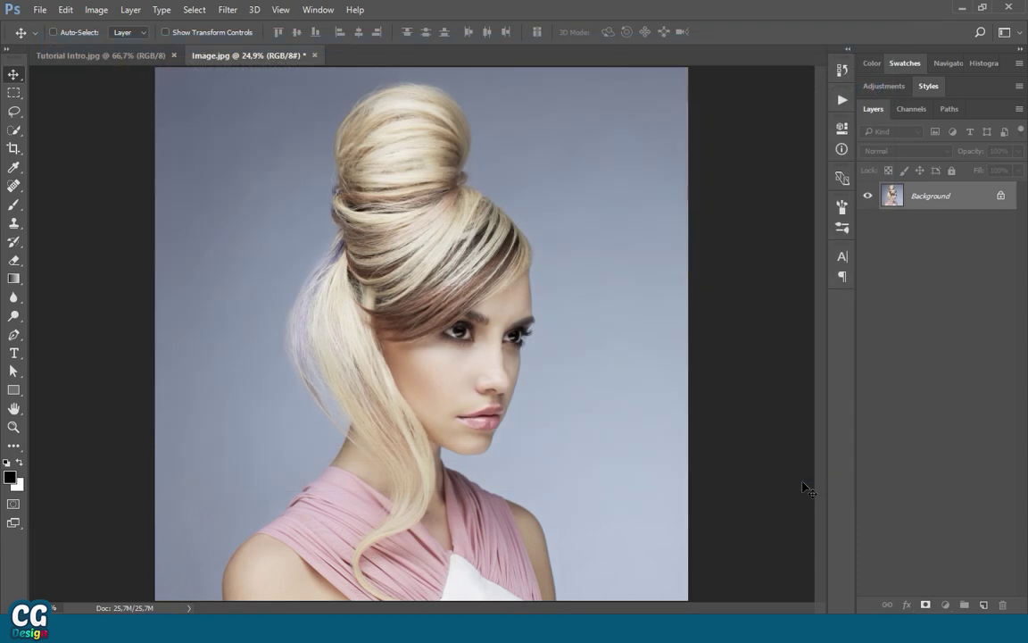
Play the Frequency Photoshop Action from the Actions panel
{"action": "left_click", "coordinate": [316, 11]}
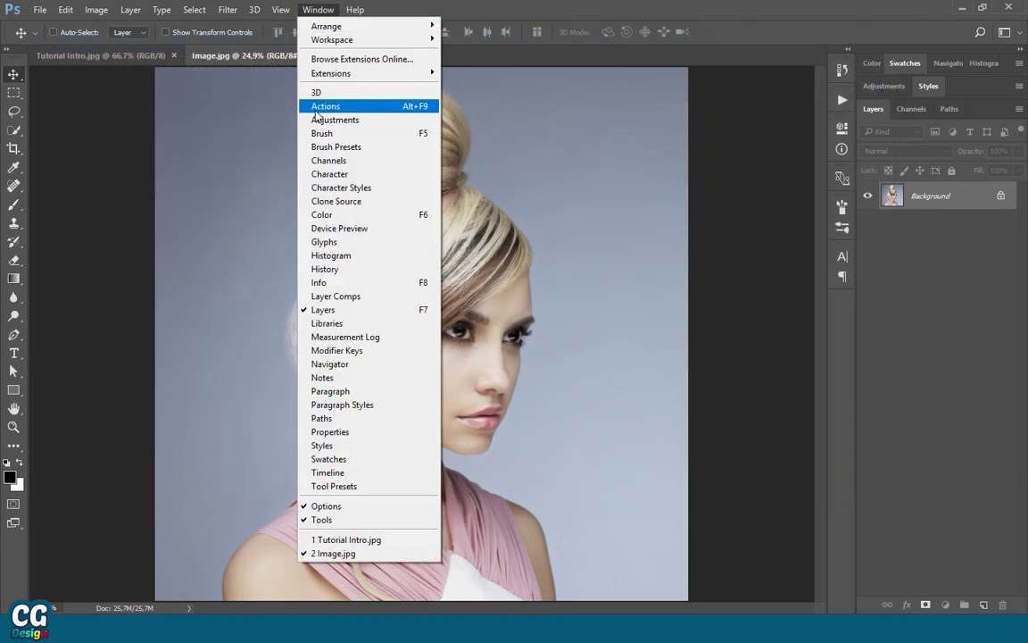
{"action": "left_click", "coordinate": [345, 108]}
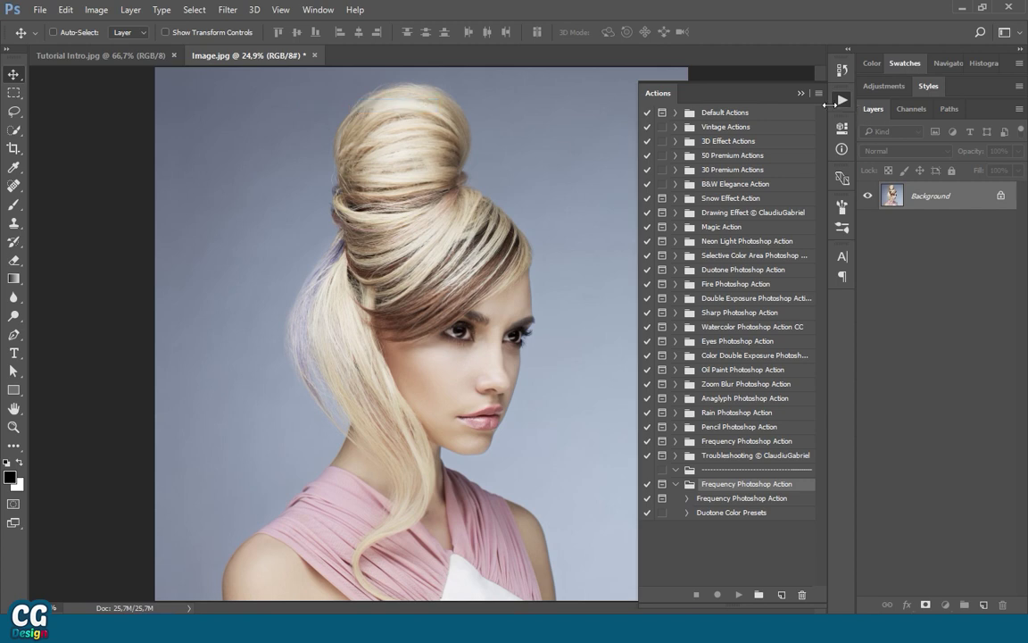
{"action": "left_click", "coordinate": [715, 496]}
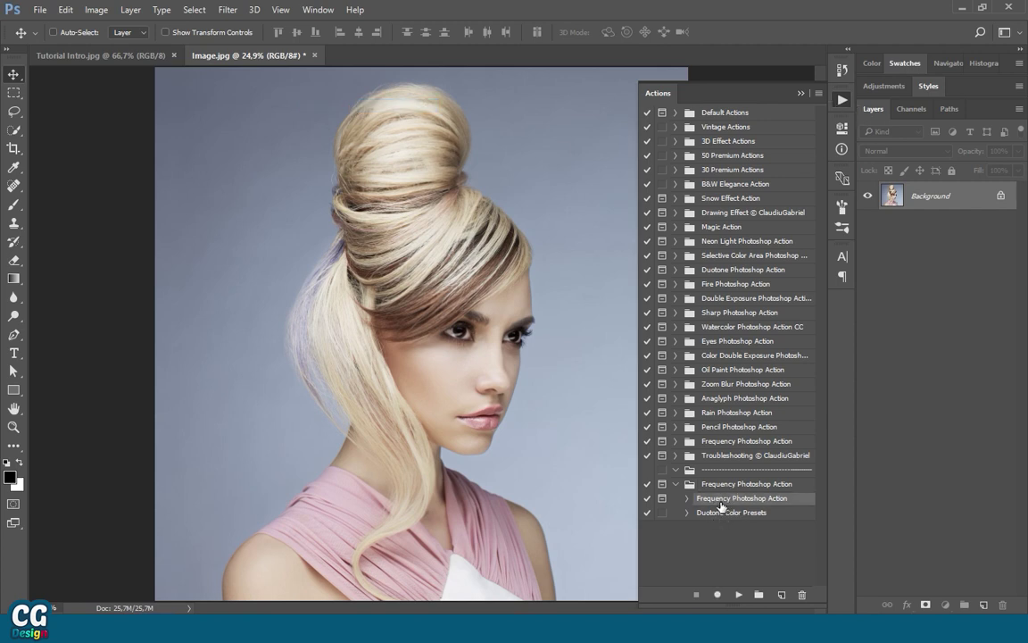
{"action": "left_click", "coordinate": [801, 93]}
{"action": "left_click", "coordinate": [984, 604]}
Rename the new Layer 1 to 'brush'
{"action": "double_click", "coordinate": [922, 196]}
{"action": "type", "text": "brush"}
{"action": "key", "text": "Return"}
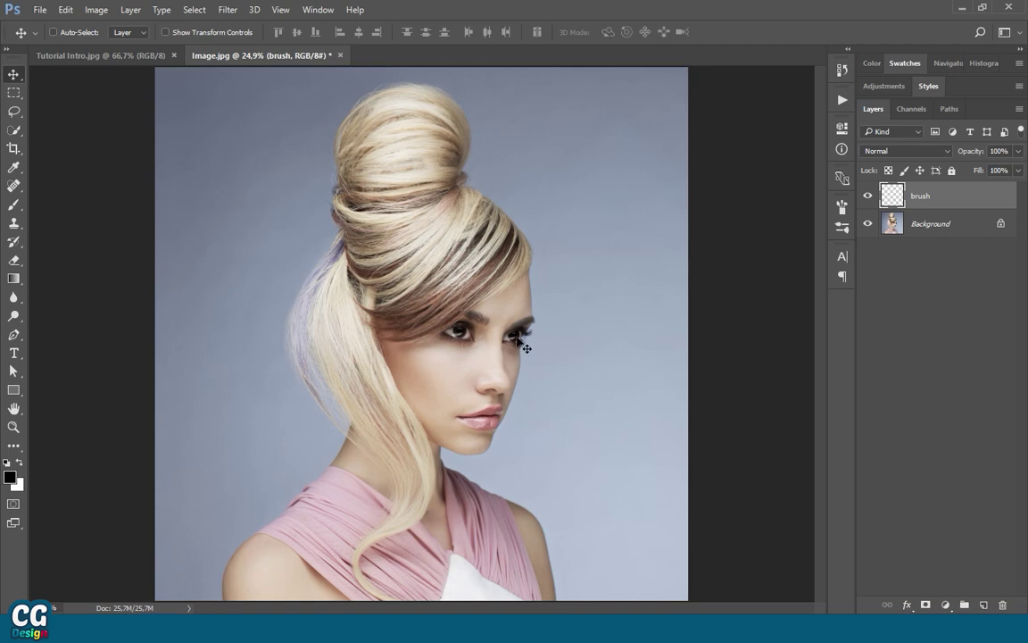
{"action": "left_click", "coordinate": [937, 225]}
Set the foreground colour to red (ff0000) on the brush layer
{"action": "left_click", "coordinate": [928, 195]}
{"action": "key", "text": "w"}
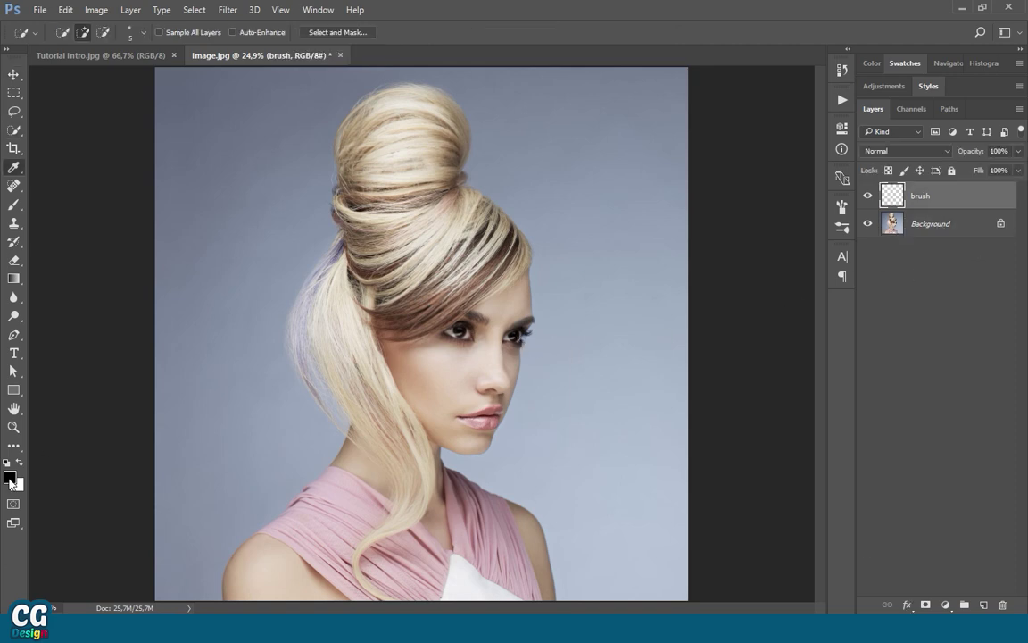
{"action": "left_click", "coordinate": [12, 483]}
{"action": "left_click", "coordinate": [826, 528]}
{"action": "type", "text": "ff0000"}
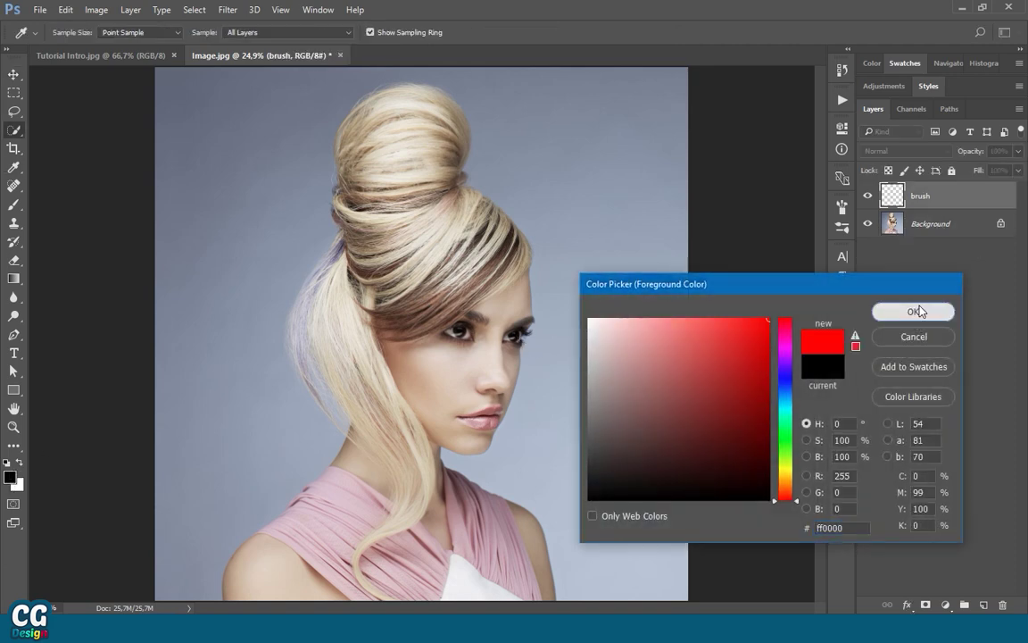
{"action": "left_click", "coordinate": [917, 311]}
Choose a soft round brush at size 300
{"action": "key", "text": "b"}
{"action": "right_click", "coordinate": [473, 346]}
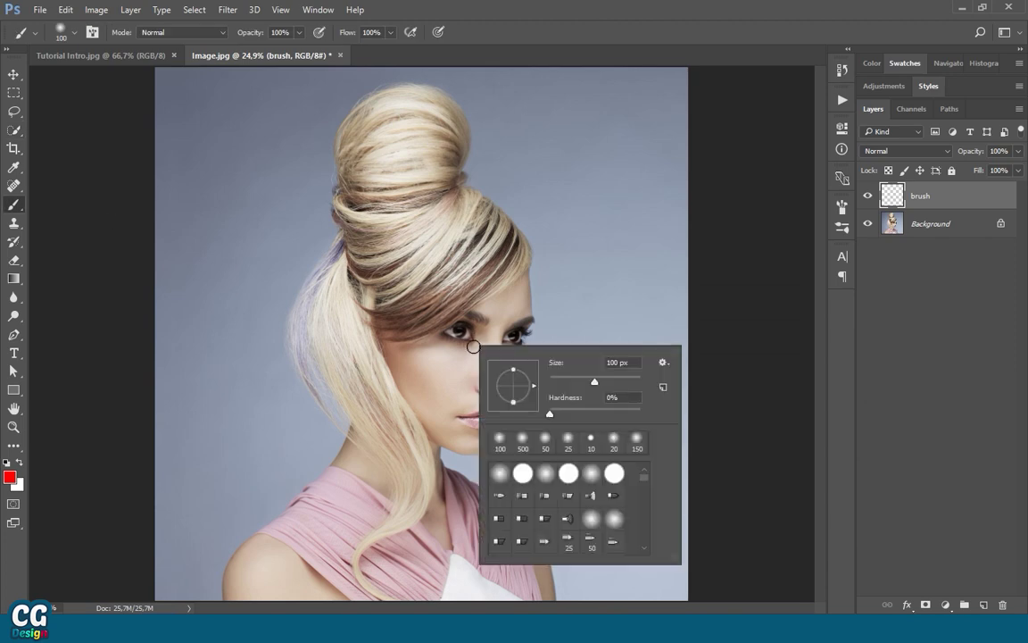
{"action": "left_click", "coordinate": [506, 473]}
{"action": "type", "text": "300"}
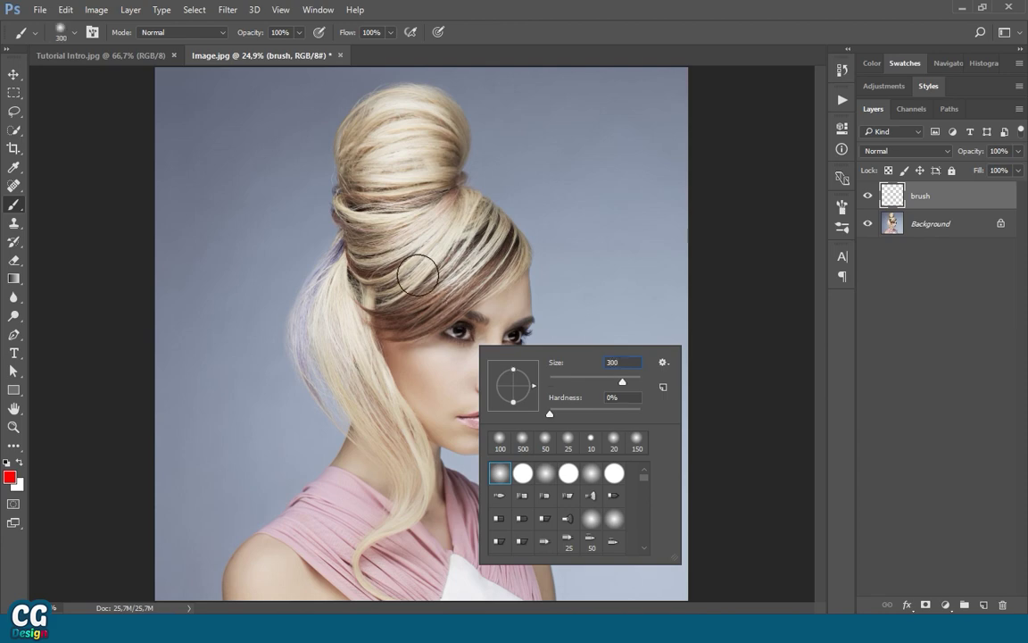
{"action": "key", "text": "Return"}
Paint red over the hair, face, left shoulder and neck
{"action": "mouse_move", "coordinate": [420, 349]}
{"action": "left_mouse_down"}
{"action": "mouse_move", "coordinate": [353, 304]}
{"action": "mouse_move", "coordinate": [415, 249]}
{"action": "mouse_move", "coordinate": [397, 142]}
{"action": "mouse_move", "coordinate": [393, 417]}
{"action": "mouse_move", "coordinate": [445, 593]}
{"action": "left_mouse_up"}
{"action": "scroll", "coordinate": [445, 593], "scroll_direction": "up", "scroll_amount": 3}
{"action": "right_click", "coordinate": [413, 362]}
{"action": "key", "text": "Escape"}
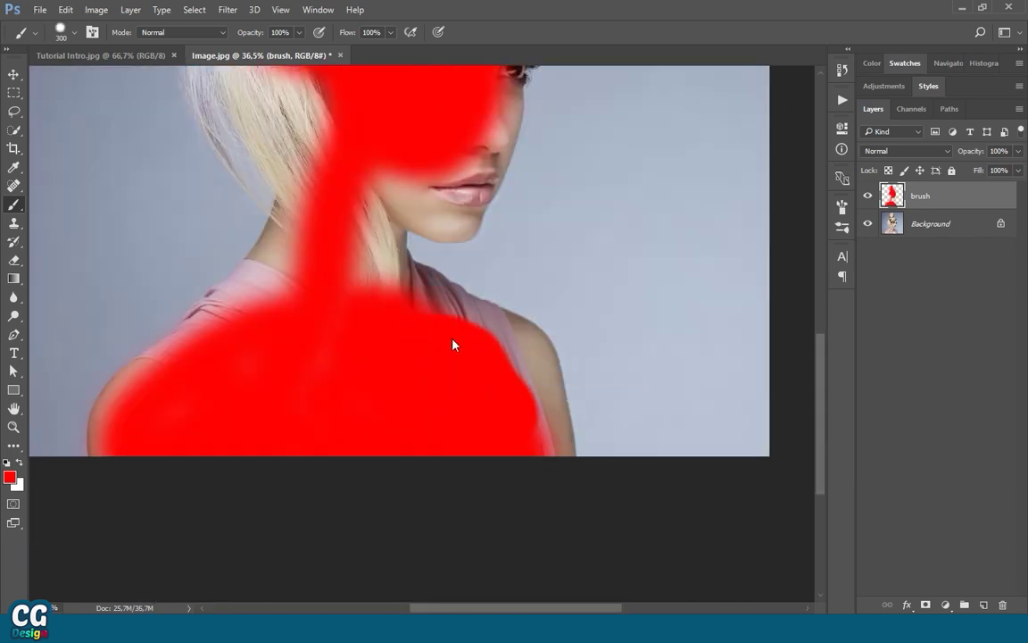
{"action": "right_click", "coordinate": [393, 366]}
{"action": "key", "text": "Escape"}
{"action": "mouse_move", "coordinate": [241, 259]}
{"action": "left_mouse_down"}
{"action": "mouse_move", "coordinate": [345, 276]}
{"action": "mouse_move", "coordinate": [478, 336]}
{"action": "mouse_move", "coordinate": [457, 390]}
{"action": "left_mouse_up"}
{"action": "mouse_move", "coordinate": [295, 223]}
{"action": "left_mouse_down"}
{"action": "mouse_move", "coordinate": [265, 309]}
{"action": "mouse_move", "coordinate": [232, 288]}
{"action": "left_mouse_up"}
At brush size 200, paint red over the chin, face and top of the head
{"action": "right_click", "coordinate": [393, 357]}
{"action": "key", "text": "Escape"}
{"action": "mouse_move", "coordinate": [376, 402]}
{"action": "left_mouse_down"}
{"action": "mouse_move", "coordinate": [438, 421]}
{"action": "mouse_move", "coordinate": [466, 269]}
{"action": "mouse_move", "coordinate": [446, 353]}
{"action": "left_mouse_up"}
{"action": "scroll", "coordinate": [445, 353], "scroll_direction": "up", "scroll_amount": 2}
{"action": "left_click_drag", "start_coordinate": [417, 140], "coordinate": [444, 324]}
{"action": "scroll", "coordinate": [444, 323], "scroll_direction": "down", "scroll_amount": 2}
{"action": "mouse_move", "coordinate": [329, 404]}
{"action": "left_mouse_down"}
{"action": "mouse_move", "coordinate": [395, 190]}
{"action": "mouse_move", "coordinate": [502, 357]}
{"action": "left_mouse_up"}
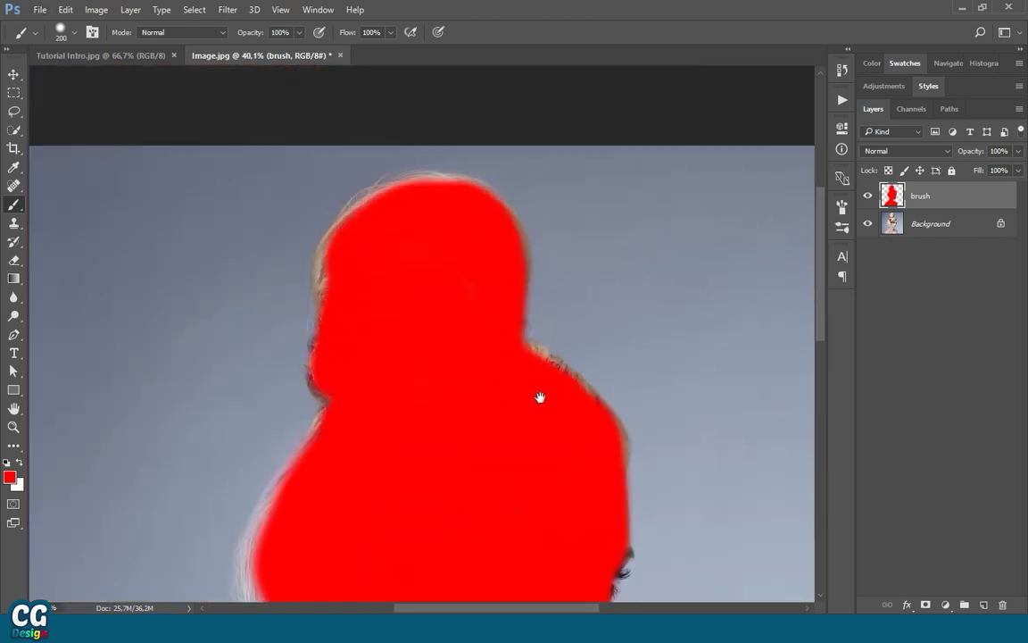
{"action": "scroll", "coordinate": [500, 386], "scroll_direction": "down", "scroll_amount": 3}
{"action": "scroll", "coordinate": [500, 387], "scroll_direction": "up", "scroll_amount": 1}
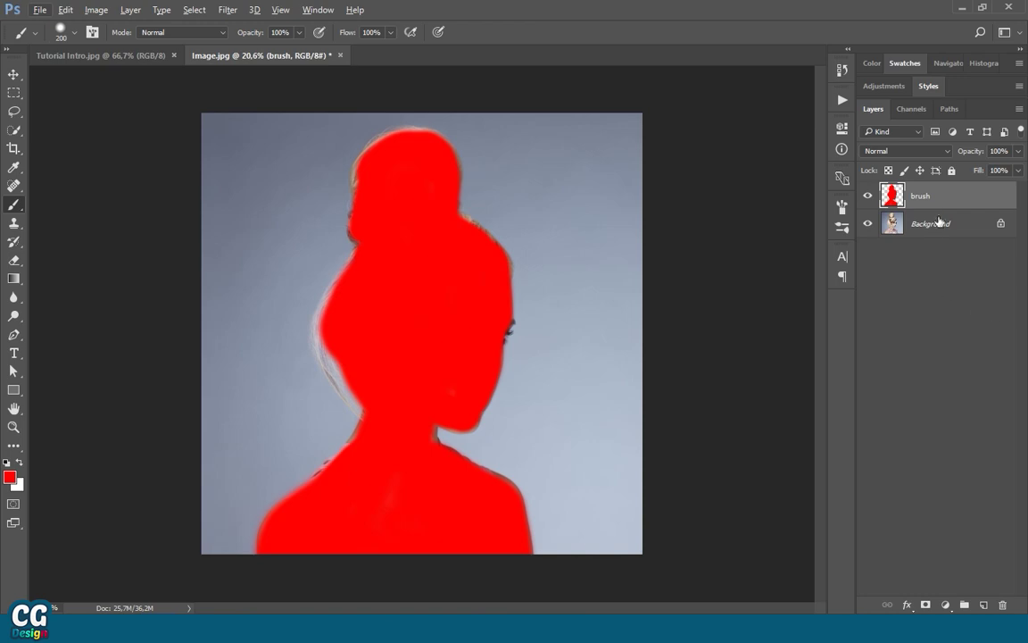
{"action": "left_click", "coordinate": [842, 100]}
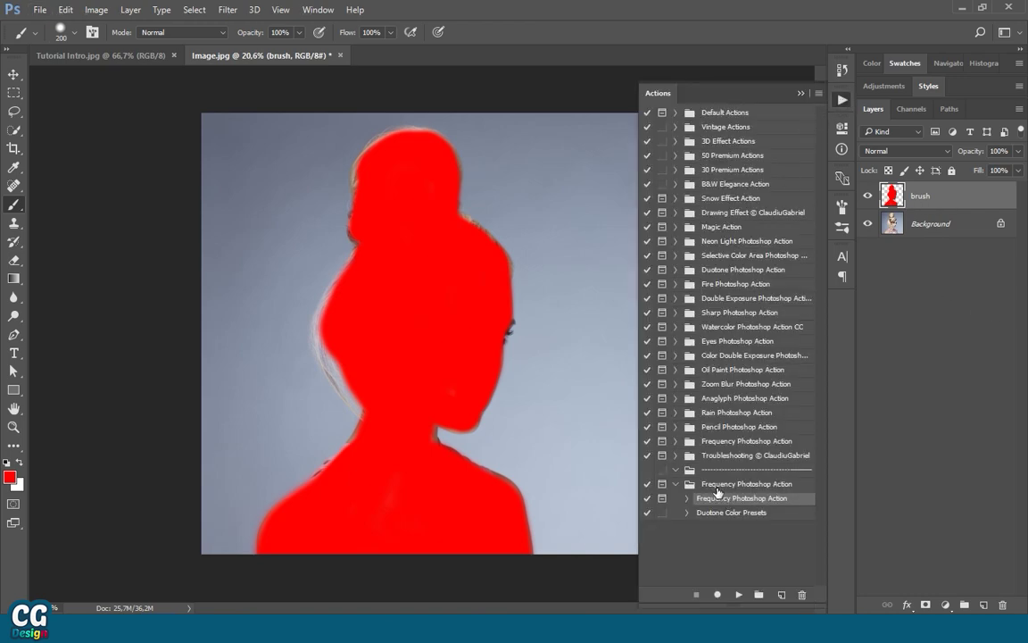
Play the Frequency Photoshop Action and move its completion message aside
{"action": "left_click", "coordinate": [739, 595]}
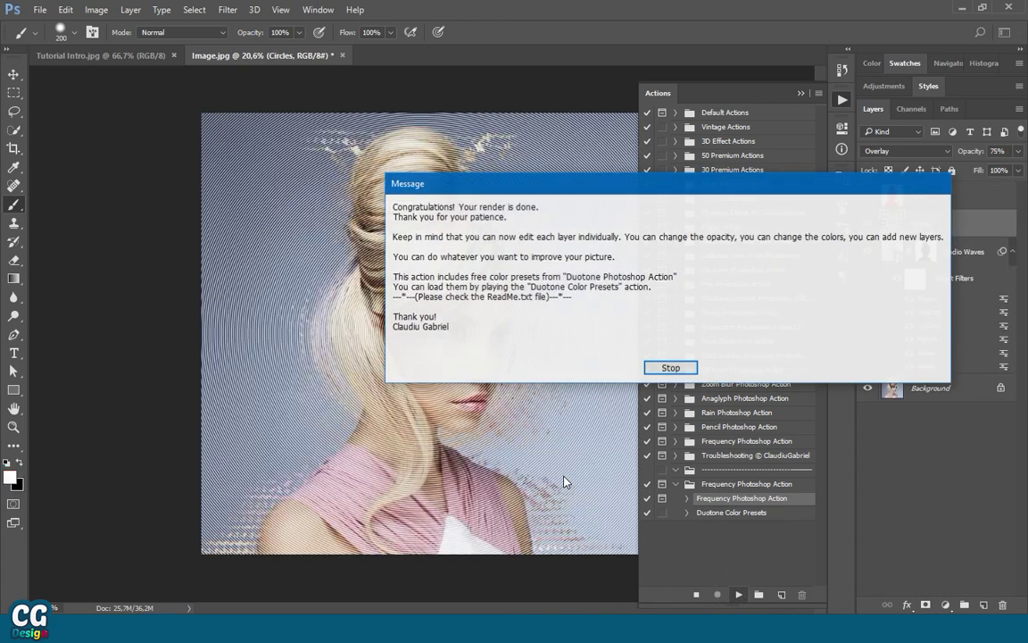
{"action": "left_click_drag", "start_coordinate": [452, 182], "coordinate": [411, 238]}
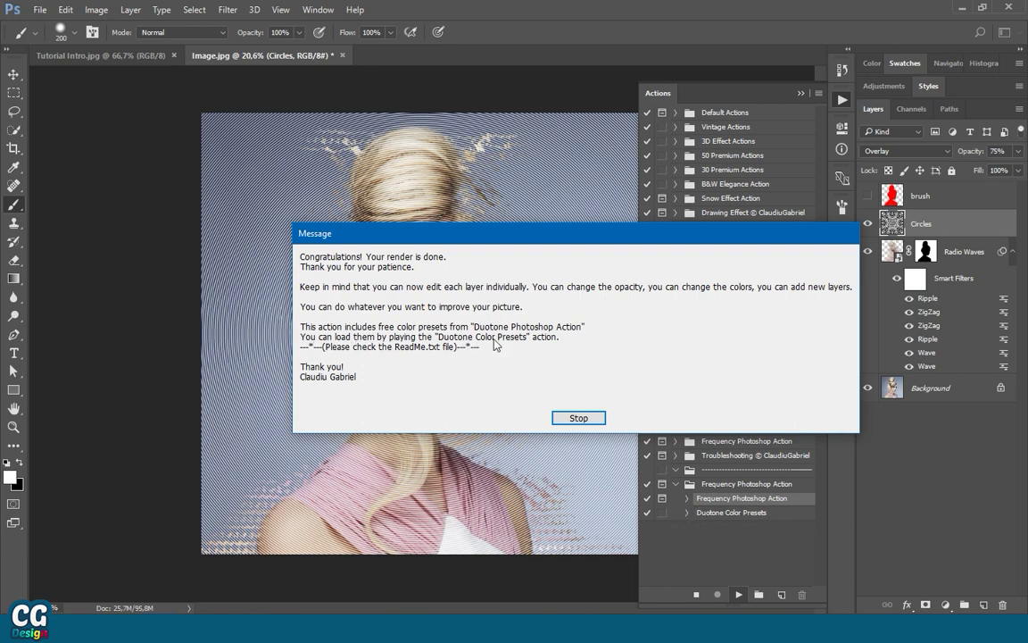
Dismiss the message and play the Duotone Color Presets action to add its group
{"action": "left_click", "coordinate": [575, 424]}
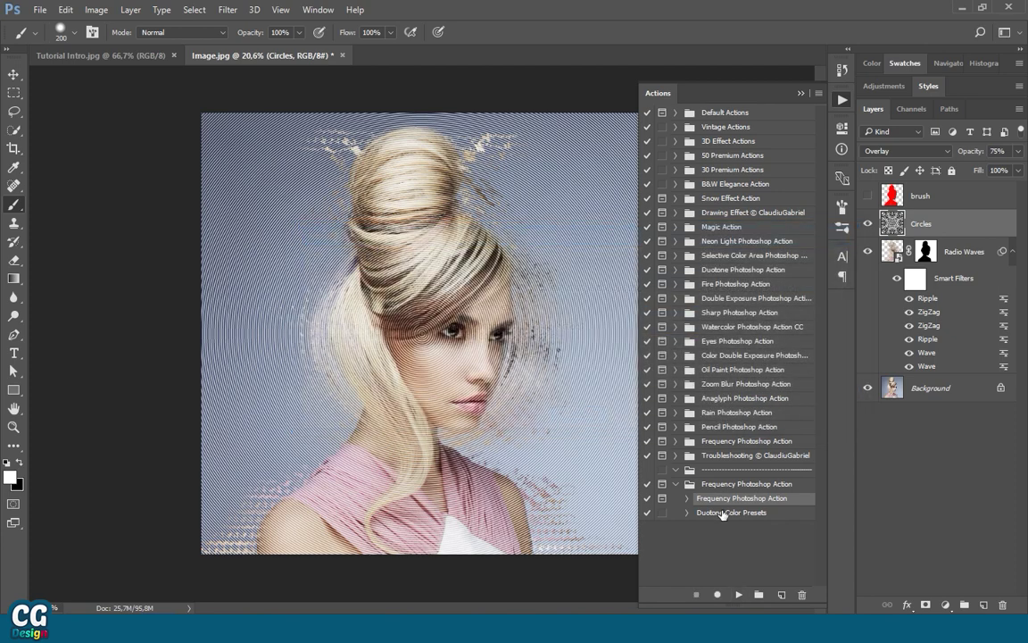
{"action": "left_click", "coordinate": [697, 514]}
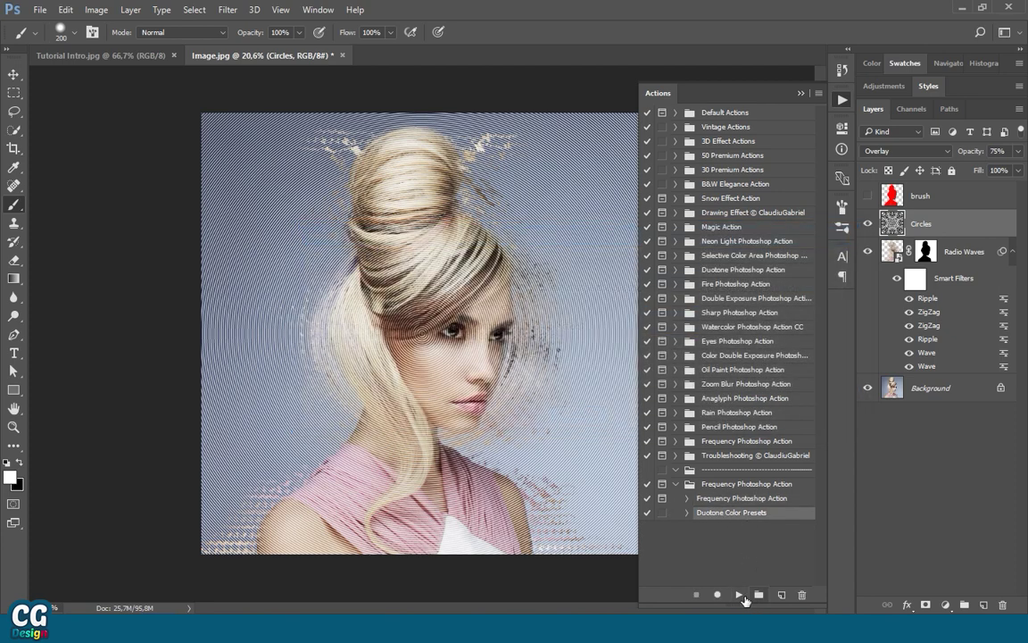
{"action": "left_click", "coordinate": [738, 594]}
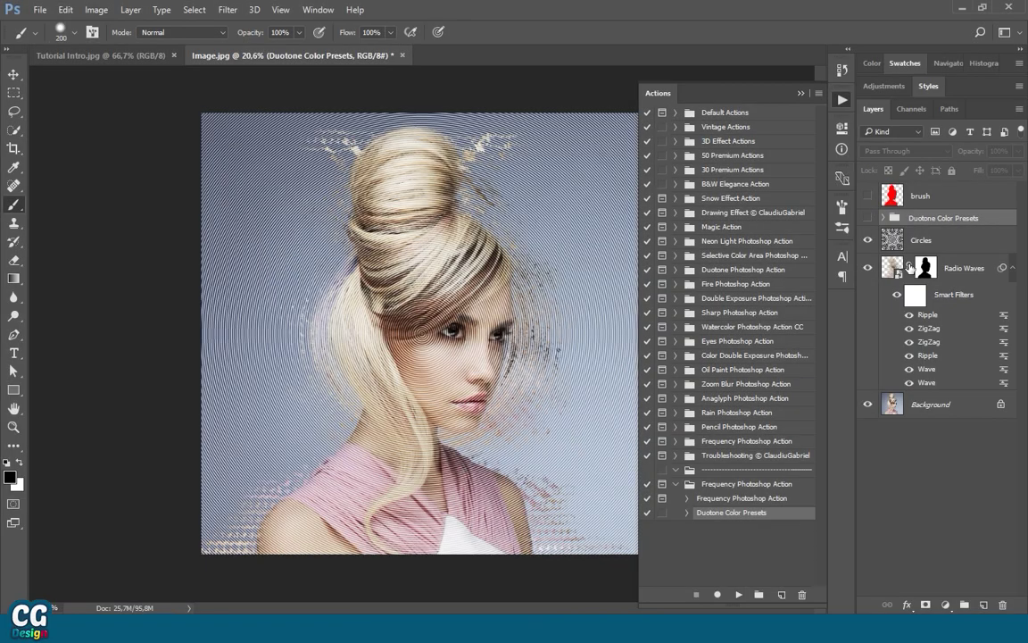
{"action": "left_click", "coordinate": [14, 74]}
{"action": "scroll", "coordinate": [422, 333], "scroll_direction": "up", "scroll_amount": 1}
{"action": "key", "text": "alt"}
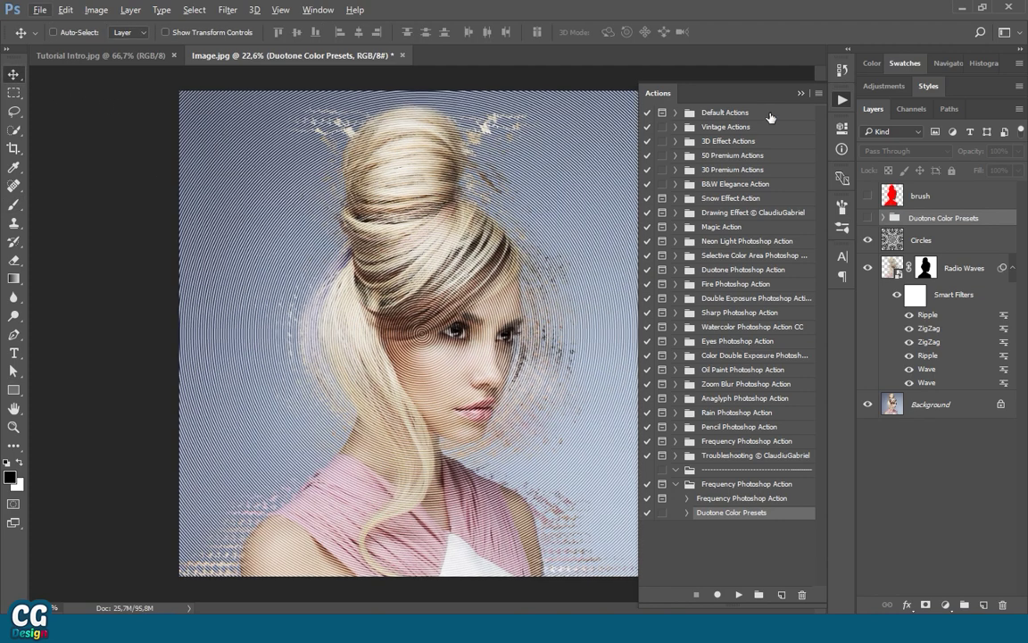
Turn on the Duotone Color Presets group and expand it to list the Duo colour groups
{"action": "left_click", "coordinate": [801, 93]}
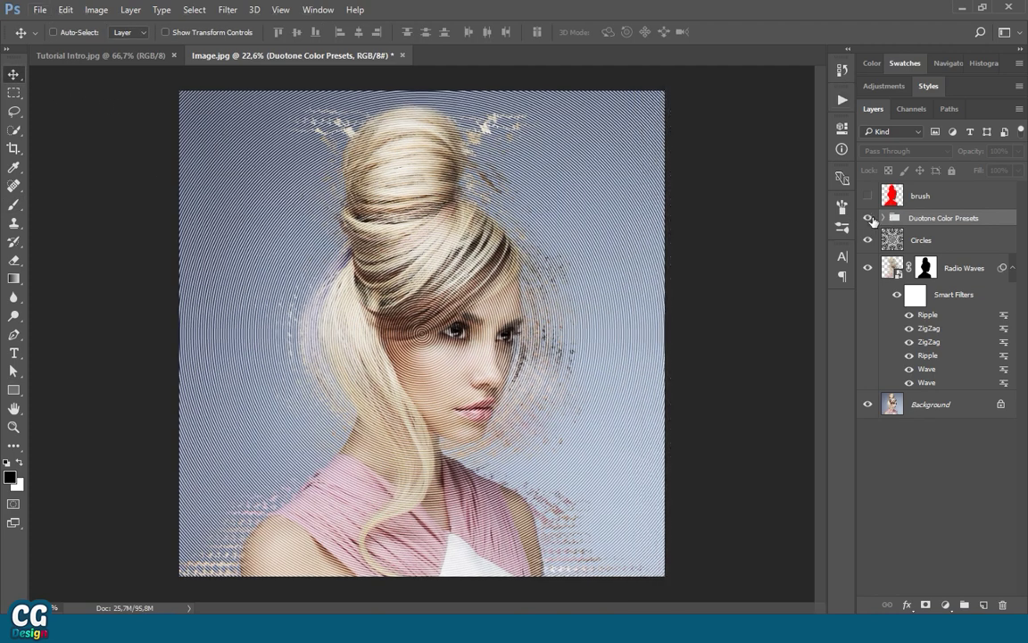
{"action": "left_click", "coordinate": [868, 218]}
{"action": "left_click", "coordinate": [883, 217]}
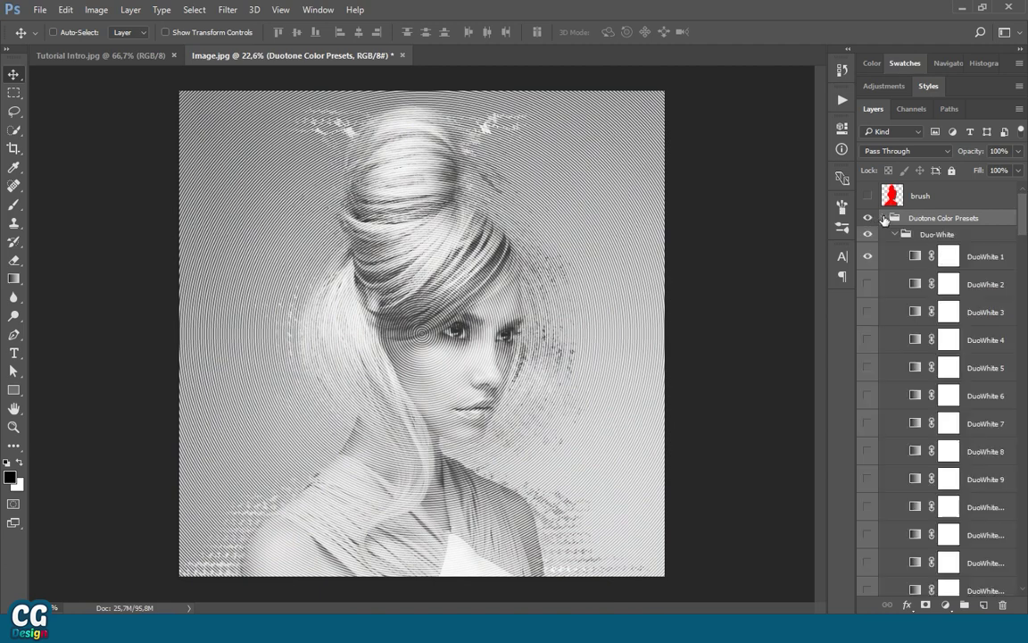
{"action": "left_click", "coordinate": [1018, 110]}
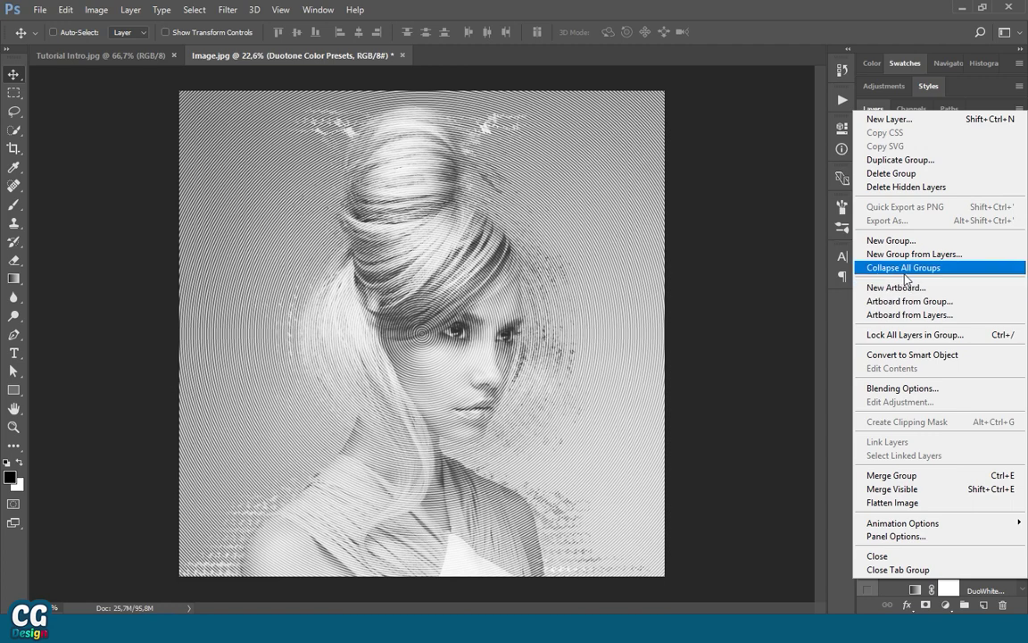
{"action": "left_click", "coordinate": [868, 267]}
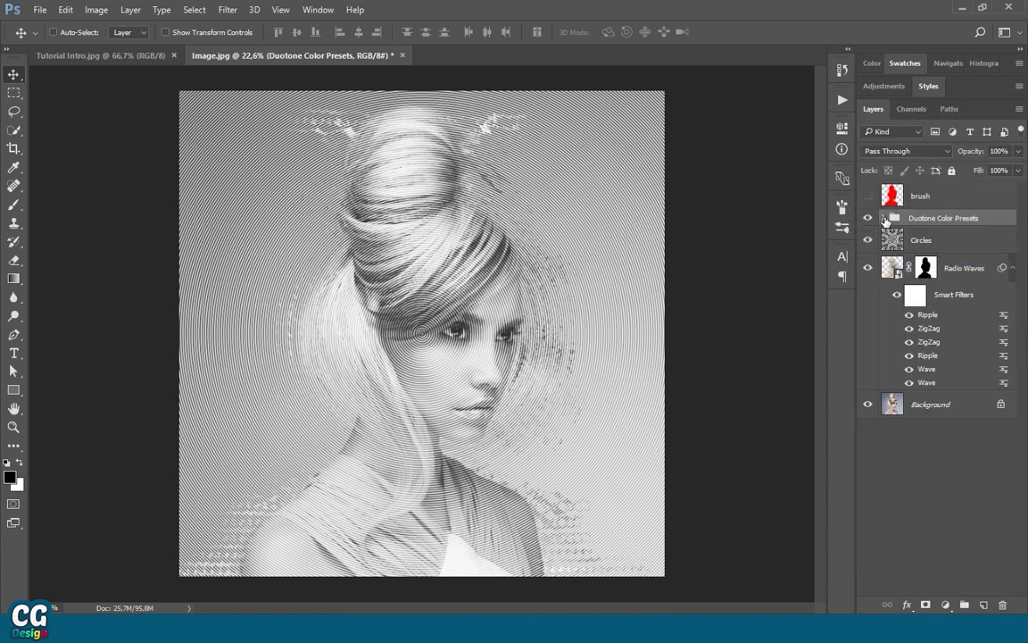
{"action": "left_click", "coordinate": [883, 218]}
{"action": "left_click", "coordinate": [937, 234]}
Try the Duo-White and Duo-Orange groups, settling on Duo-Red
{"action": "left_click", "coordinate": [938, 267]}
{"action": "left_click", "coordinate": [937, 300]}
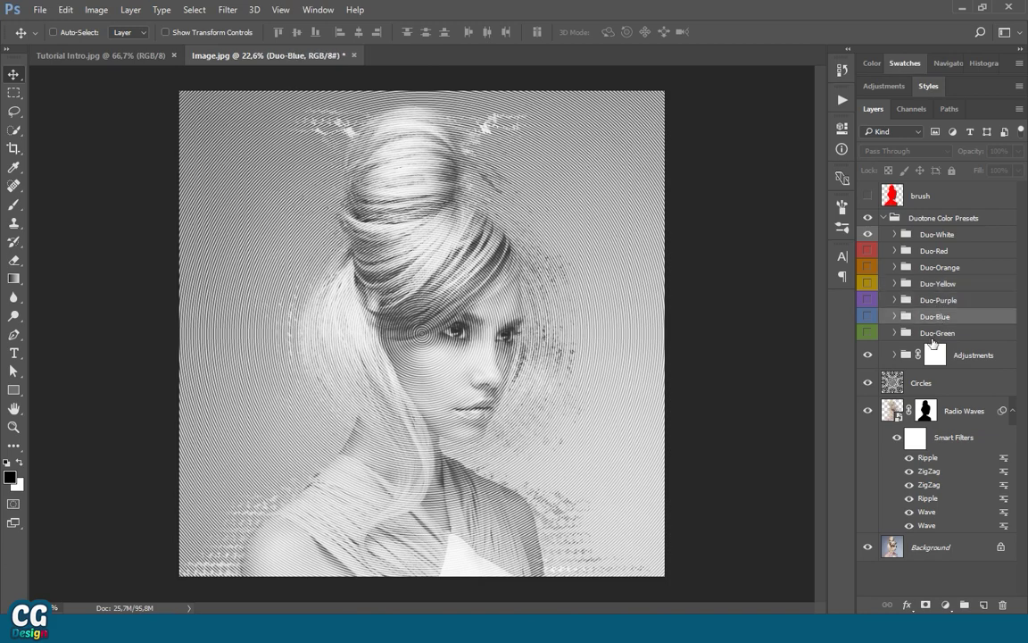
{"action": "left_click", "coordinate": [937, 318]}
{"action": "left_click", "coordinate": [885, 238]}
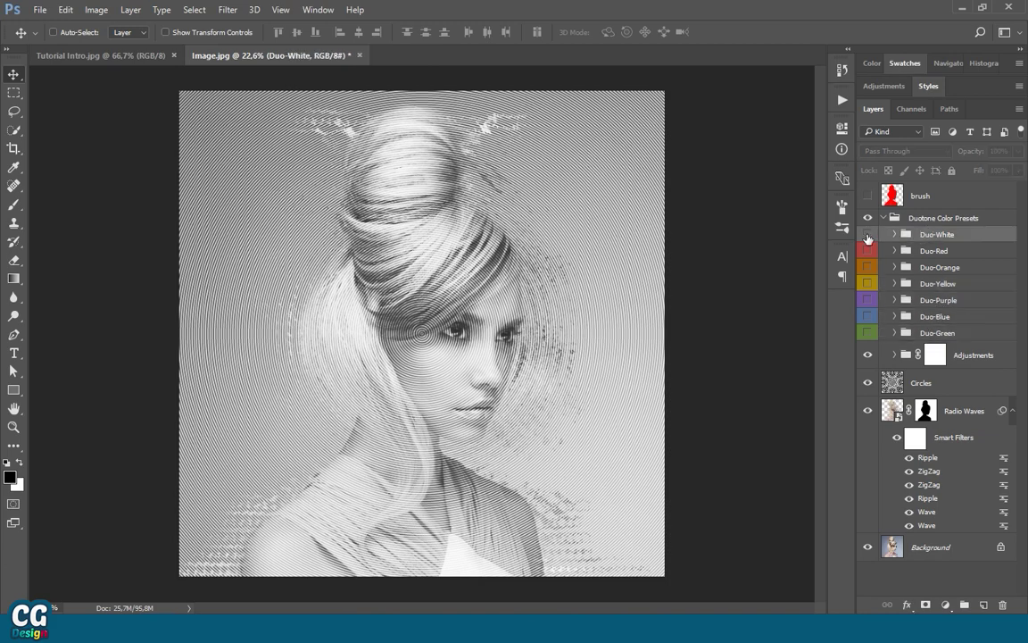
{"action": "left_click", "coordinate": [869, 251]}
{"action": "left_click", "coordinate": [868, 251]}
{"action": "left_click", "coordinate": [868, 267]}
{"action": "left_click", "coordinate": [869, 251]}
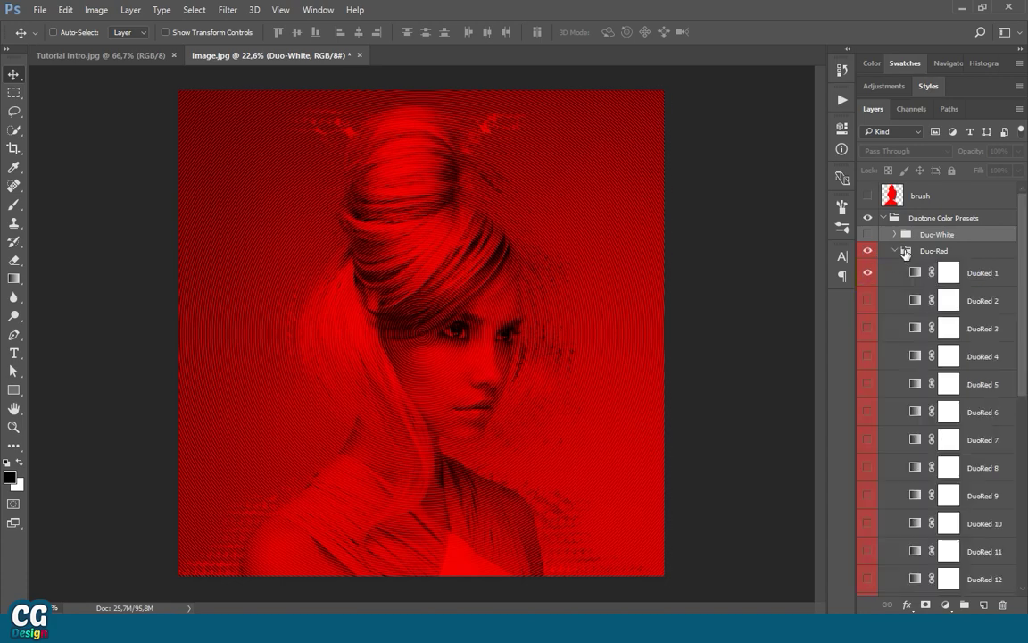
Try the DuoRed variations, leaving DuoRed 10 visible
{"action": "left_click", "coordinate": [891, 277]}
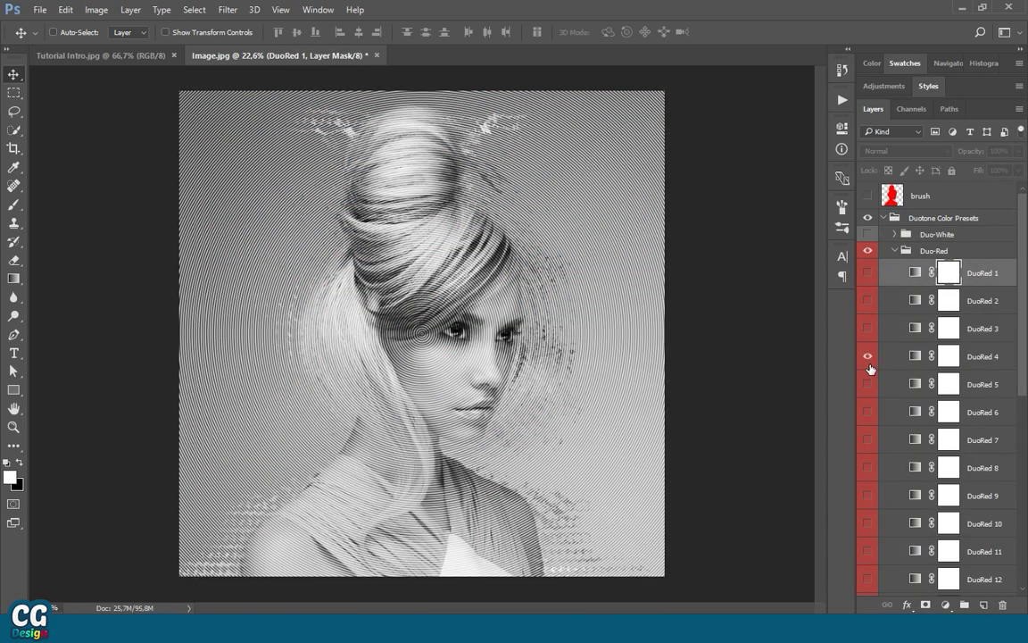
{"action": "left_click", "coordinate": [868, 356]}
{"action": "left_click", "coordinate": [868, 301]}
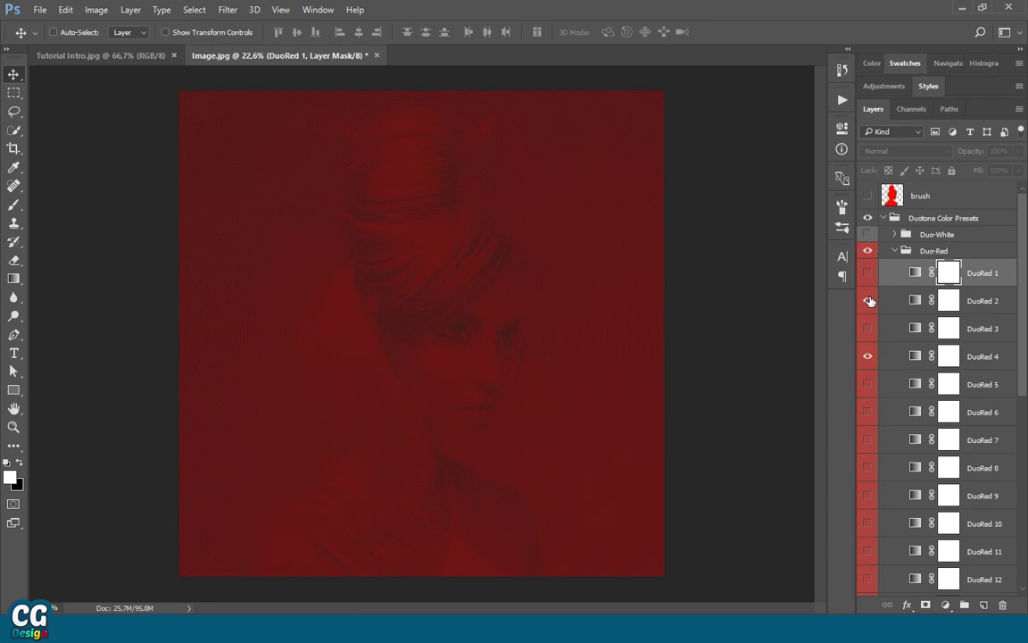
{"action": "left_click", "coordinate": [868, 301]}
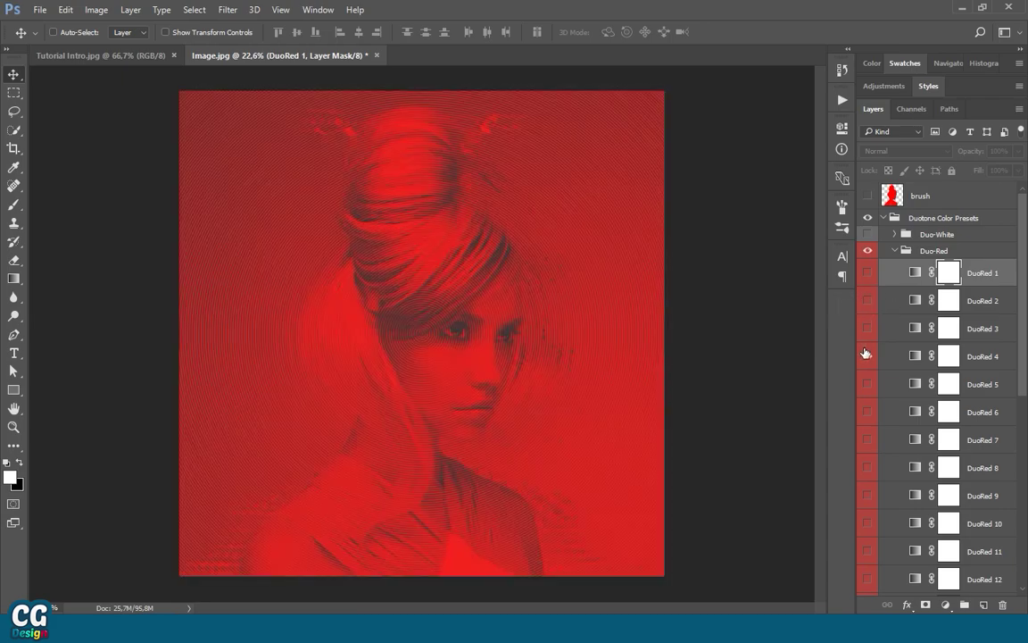
{"action": "left_click", "coordinate": [868, 356]}
{"action": "left_click", "coordinate": [867, 384]}
{"action": "left_click", "coordinate": [868, 412]}
{"action": "left_click", "coordinate": [867, 496]}
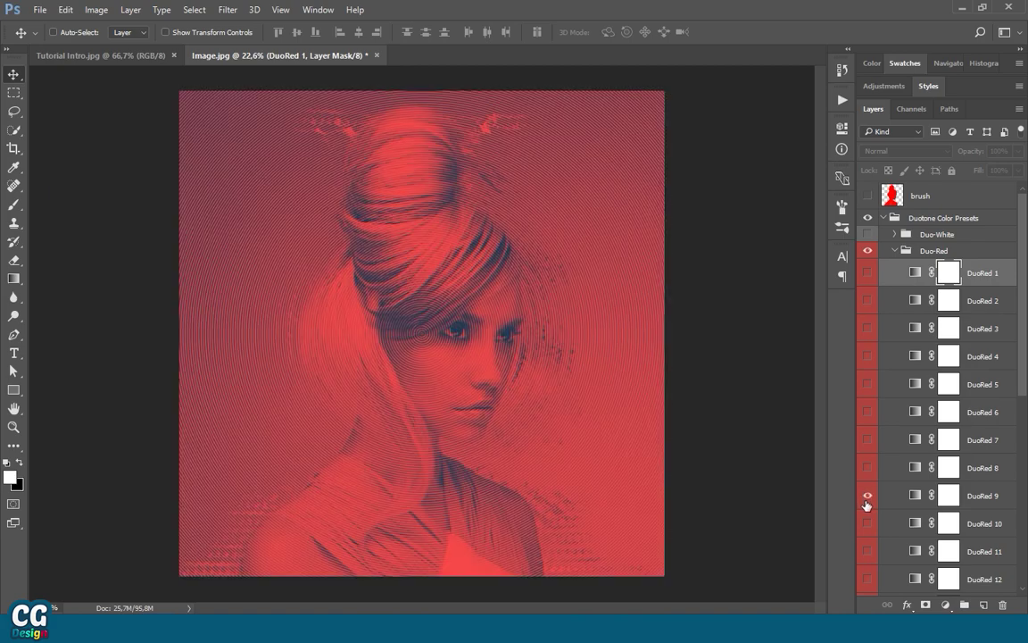
{"action": "left_click", "coordinate": [867, 504]}
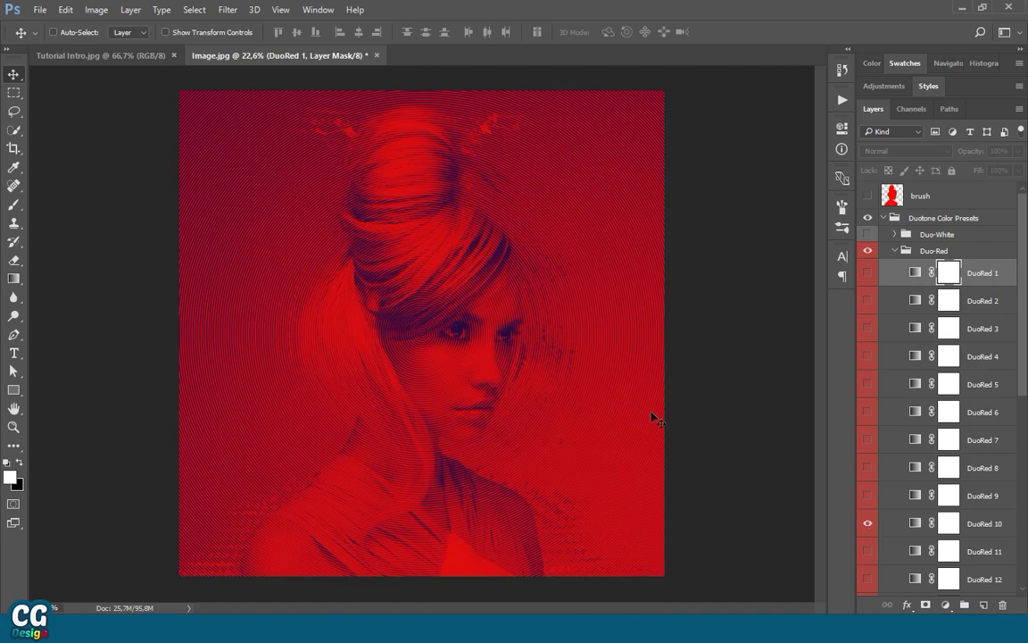
Collapse Duo-Red and hide the Duotone Color Presets group to compare original colours
{"action": "scroll", "coordinate": [491, 349], "scroll_direction": "up", "scroll_amount": 5}
{"action": "scroll", "coordinate": [583, 268], "scroll_direction": "up", "scroll_amount": 3}
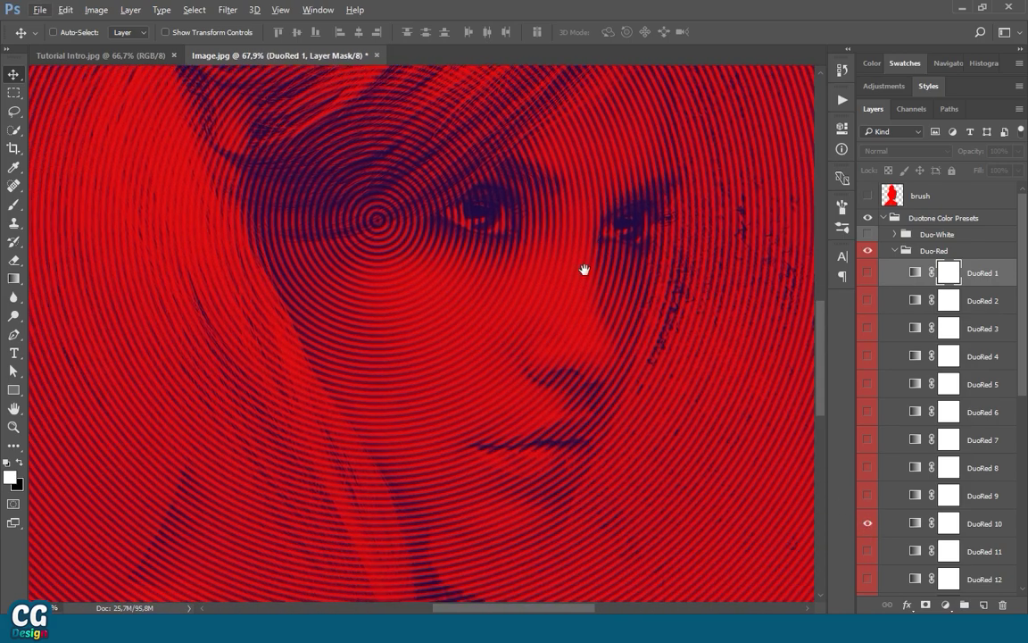
{"action": "scroll", "coordinate": [585, 270], "scroll_direction": "down", "scroll_amount": 2}
{"action": "scroll", "coordinate": [611, 285], "scroll_direction": "up", "scroll_amount": 1}
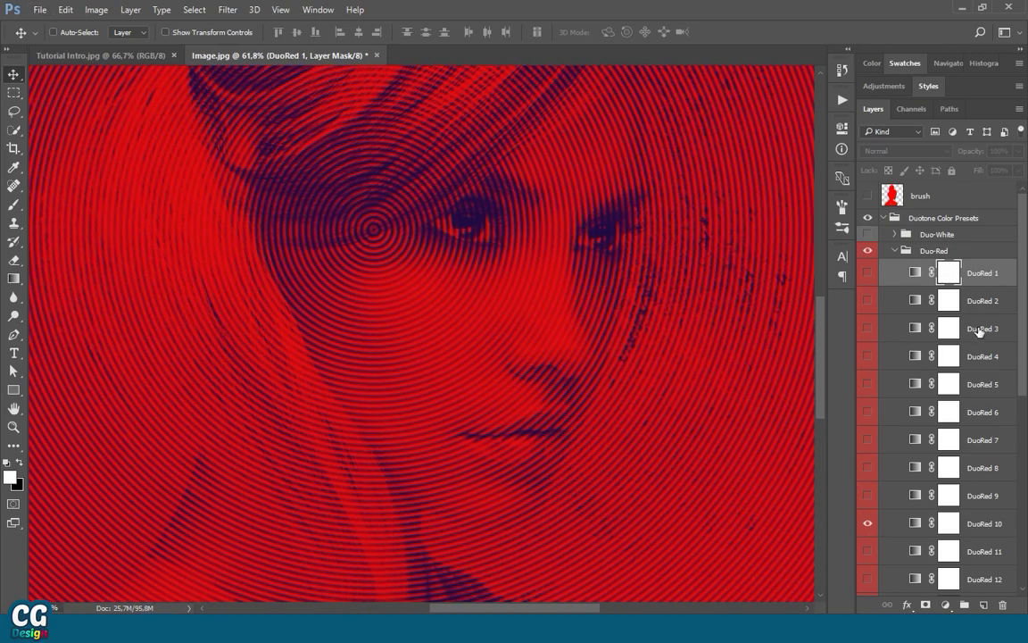
{"action": "left_click", "coordinate": [896, 253]}
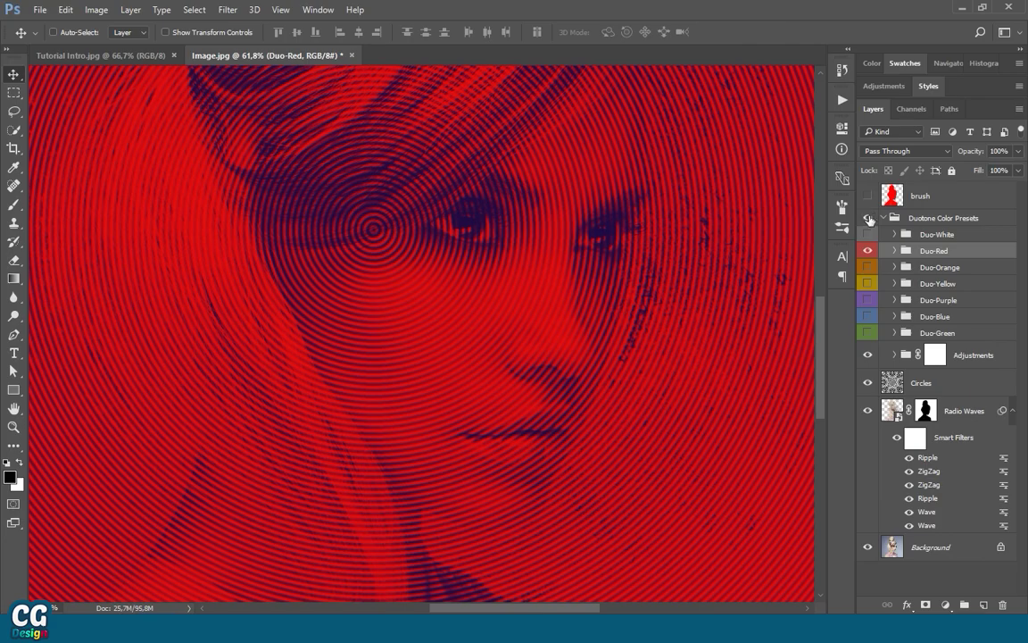
{"action": "left_click", "coordinate": [868, 217]}
{"action": "scroll", "coordinate": [739, 241], "scroll_direction": "down", "scroll_amount": 6}
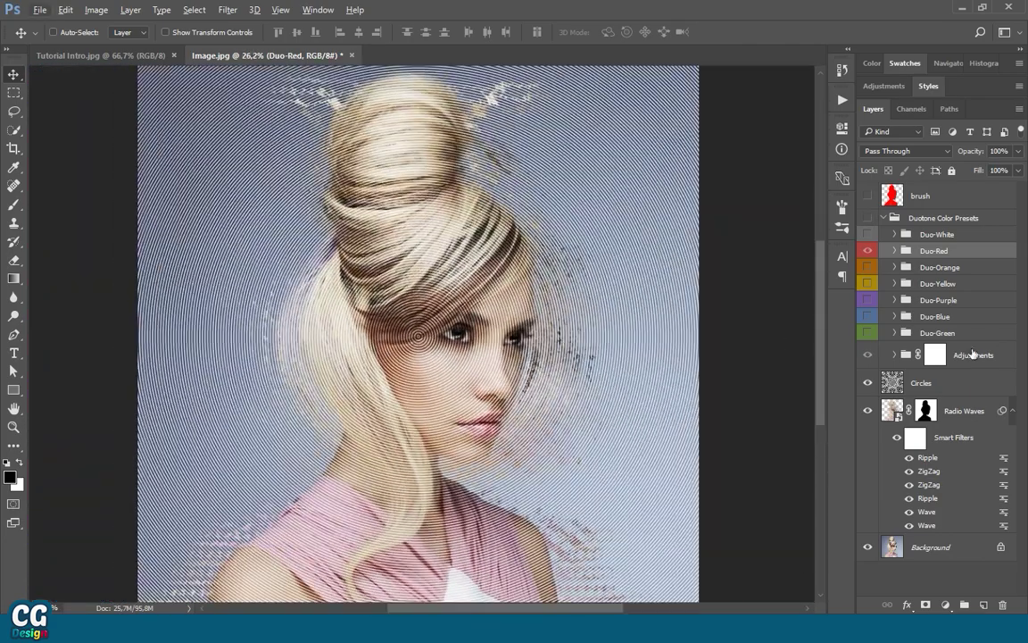
Toggle the Radio Waves and Circles layers to compare, leaving Circles hidden
{"action": "left_click", "coordinate": [967, 410]}
{"action": "left_click", "coordinate": [1012, 412]}
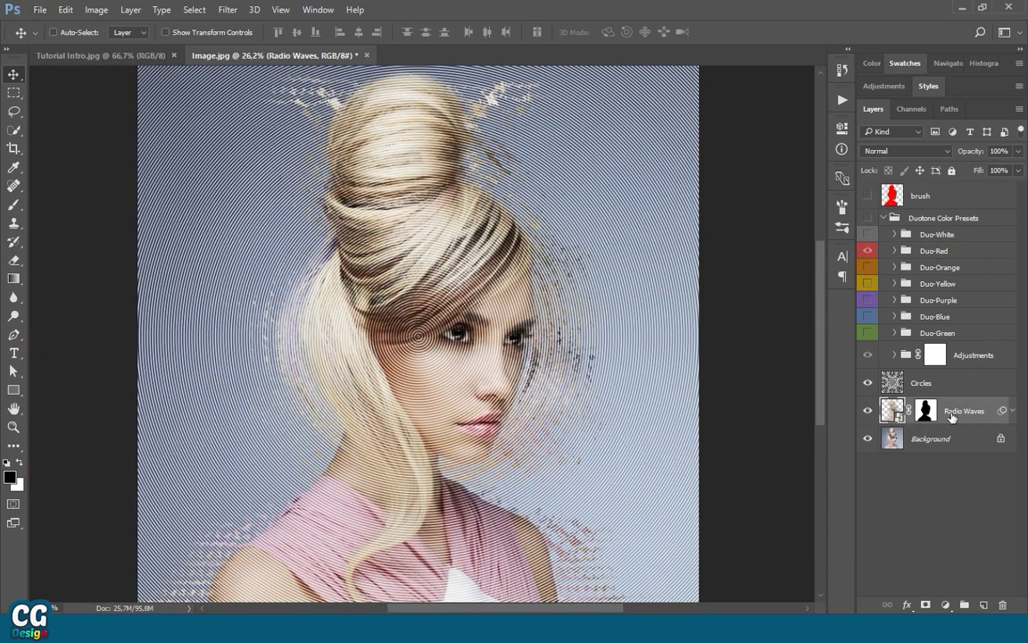
{"action": "left_click", "coordinate": [869, 412]}
{"action": "left_click", "coordinate": [868, 410]}
{"action": "left_click", "coordinate": [920, 383]}
{"action": "left_click", "coordinate": [869, 383]}
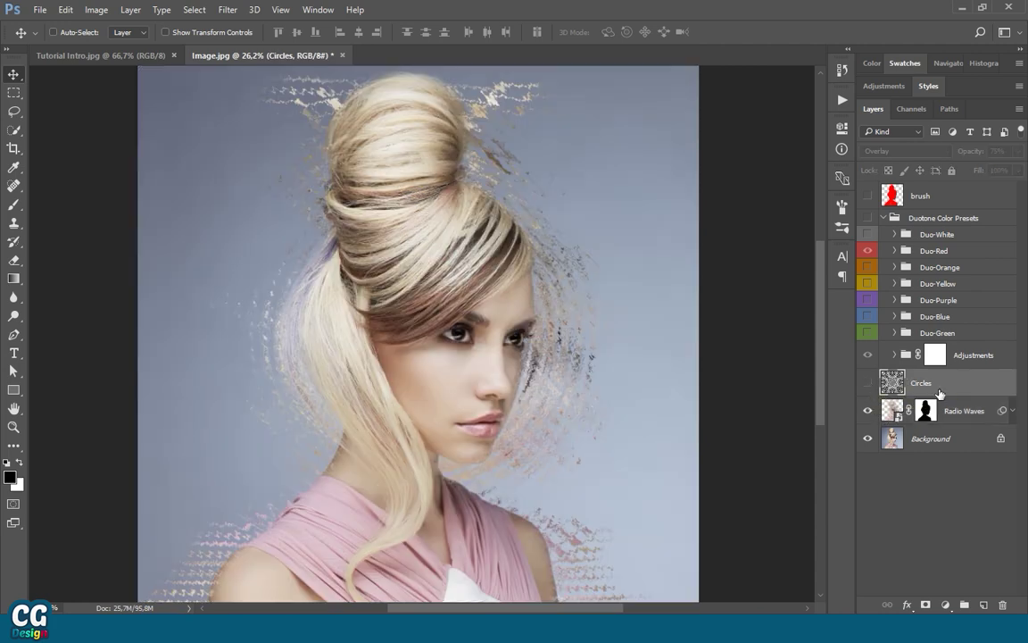
{"action": "left_click", "coordinate": [947, 420]}
Restore Radio Waves, zoom in on the face, and target the Radio Waves mask
{"action": "key", "text": "ctrl+comma"}
{"action": "scroll", "coordinate": [497, 399], "scroll_direction": "down", "scroll_amount": 1}
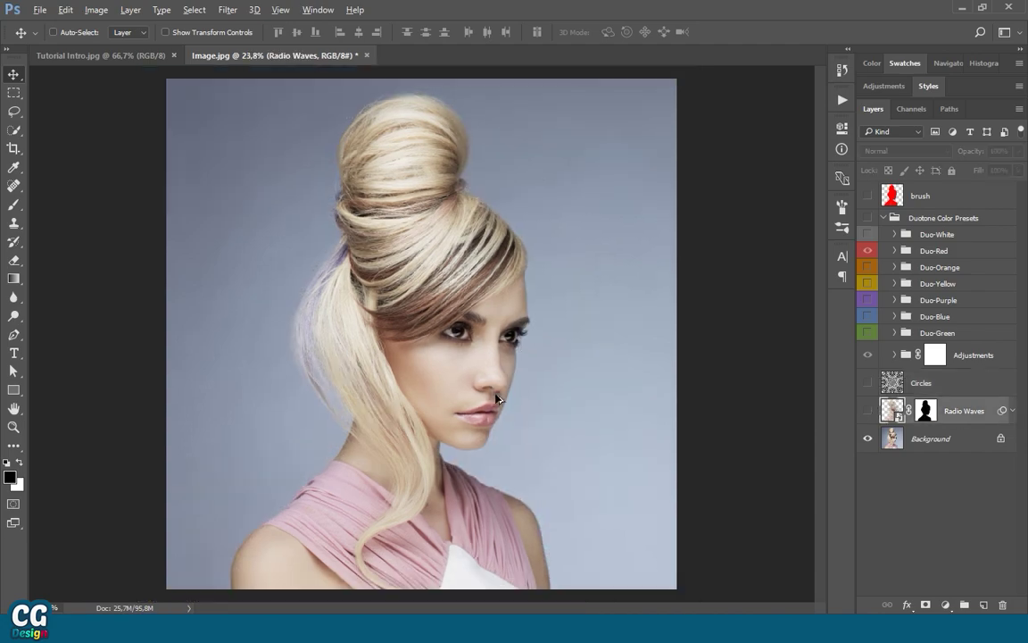
{"action": "left_click", "coordinate": [868, 412]}
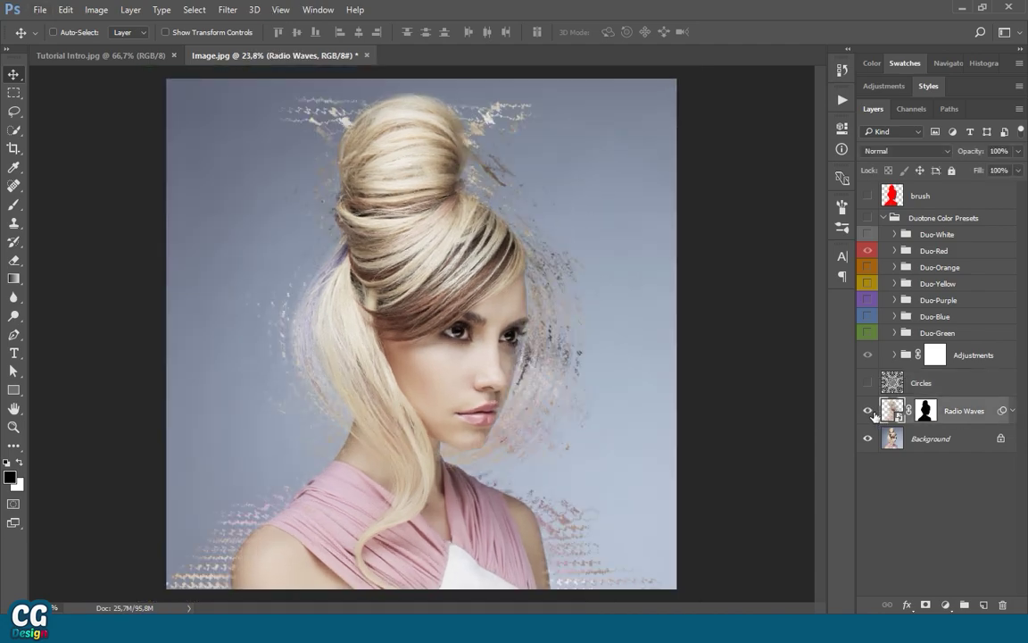
{"action": "scroll", "coordinate": [651, 367], "scroll_direction": "up", "scroll_amount": 5}
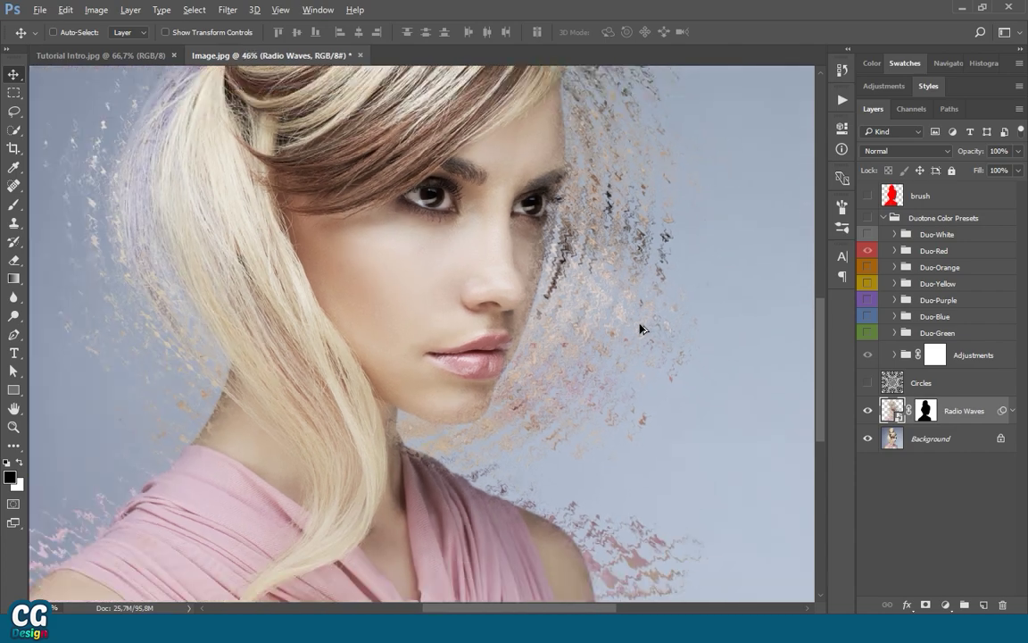
{"action": "scroll", "coordinate": [647, 337], "scroll_direction": "up", "scroll_amount": 2}
{"action": "scroll", "coordinate": [661, 348], "scroll_direction": "up", "scroll_amount": 4}
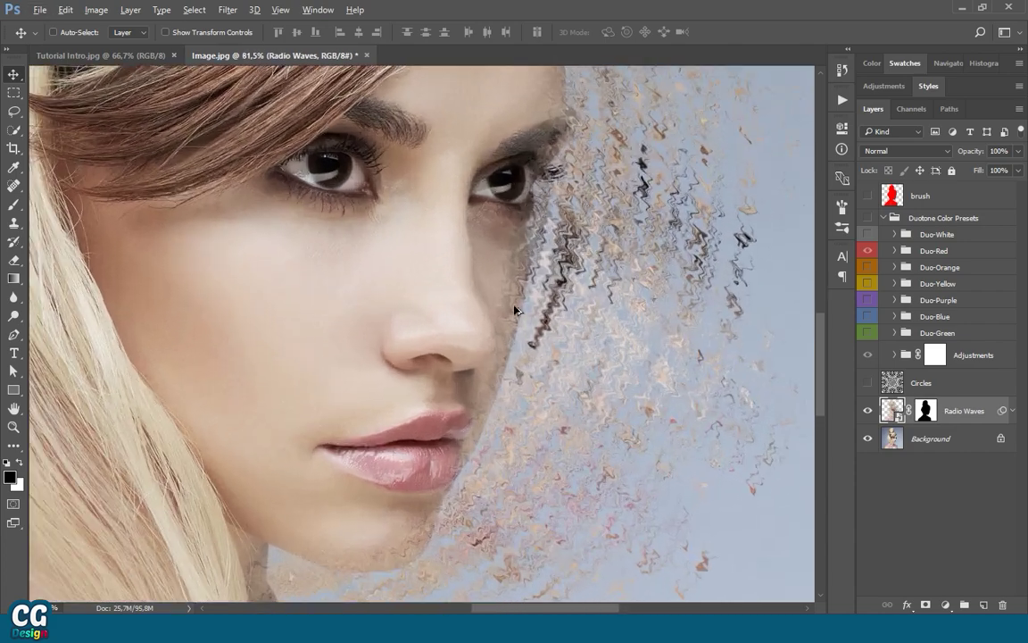
{"action": "left_click", "coordinate": [921, 412]}
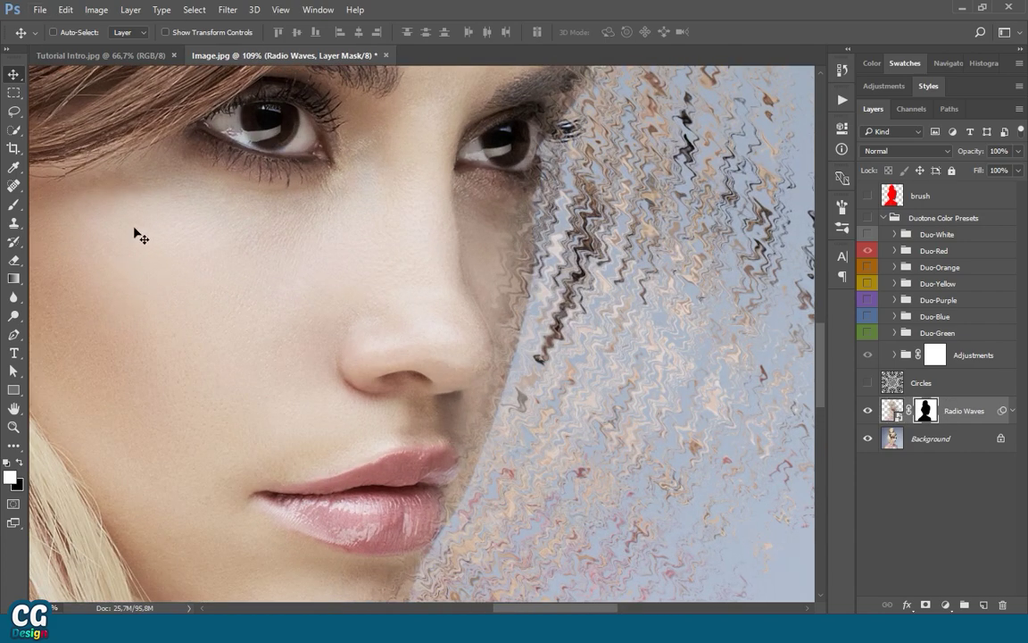
Set up a 100 px brush painting in white
{"action": "key", "text": "b"}
{"action": "left_click", "coordinate": [11, 477]}
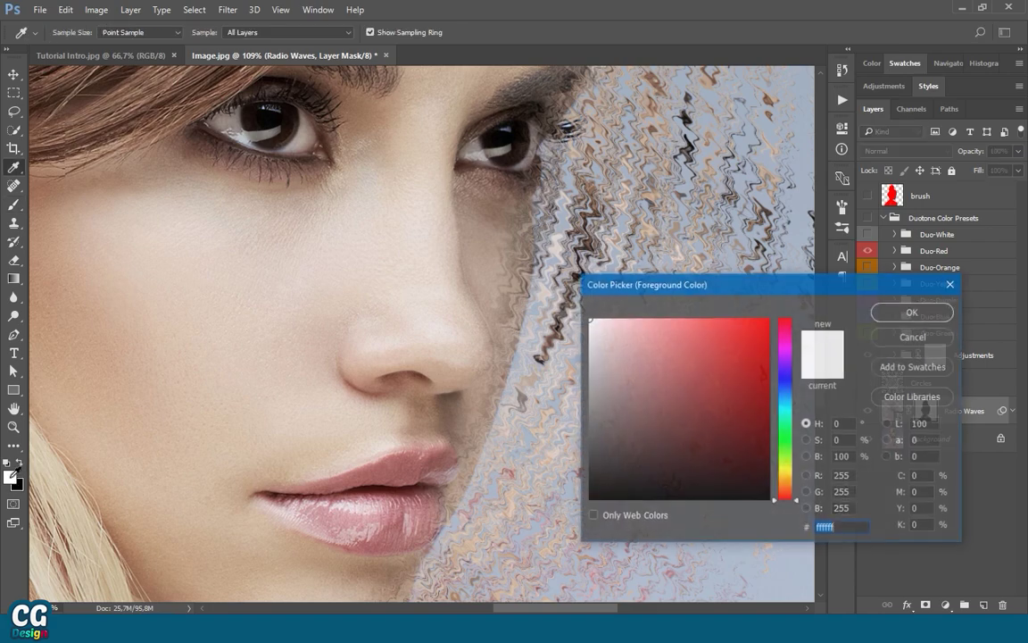
{"action": "left_click", "coordinate": [912, 312]}
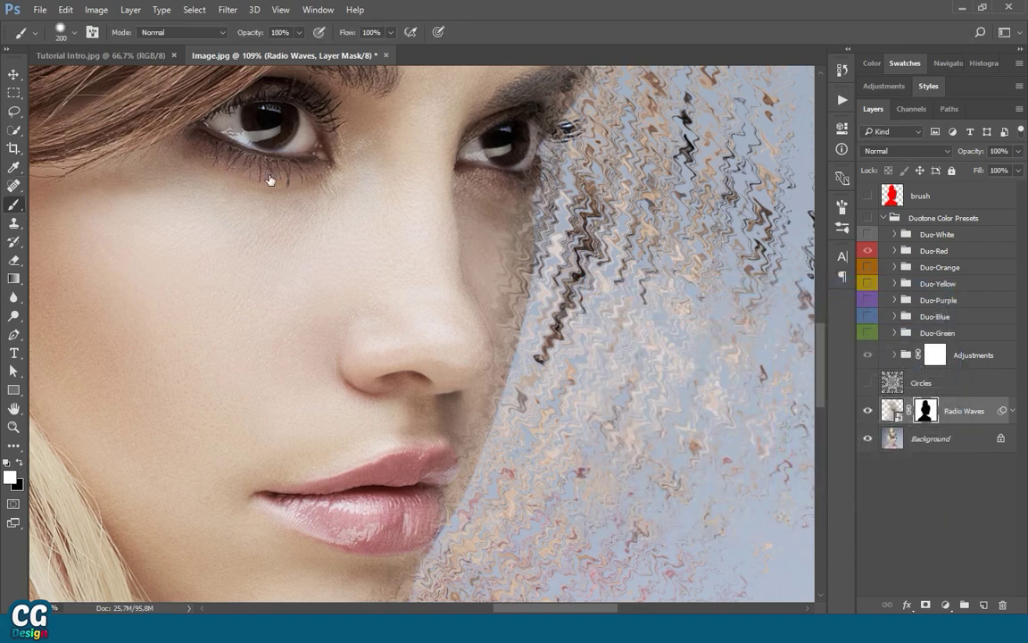
{"action": "right_click", "coordinate": [357, 259]}
{"action": "type", "text": "150"}
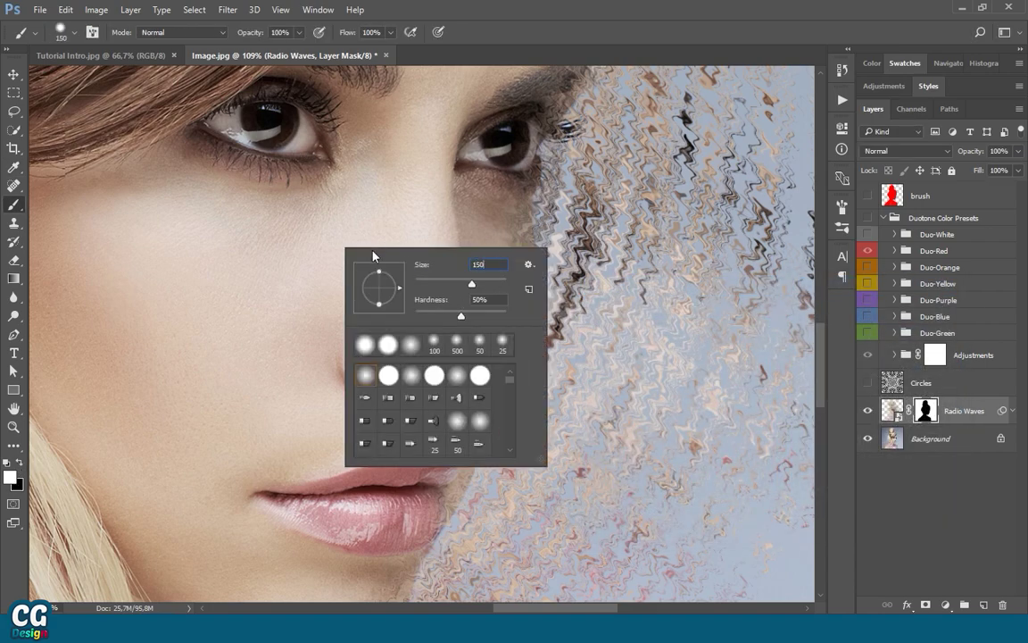
{"action": "type", "text": "20"}
{"action": "key", "text": "Return"}
{"action": "right_click", "coordinate": [489, 301]}
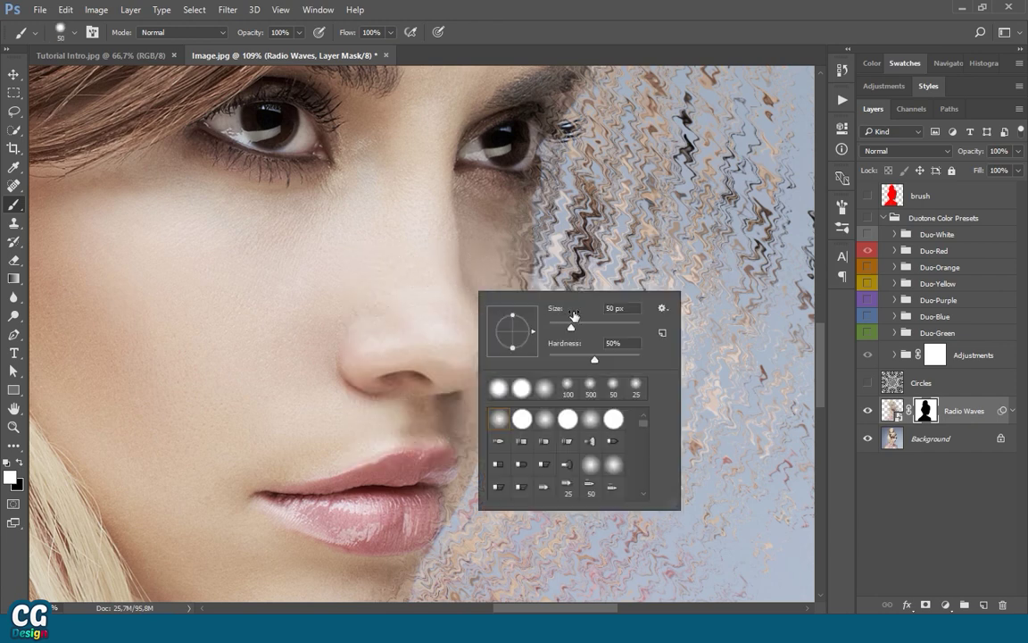
{"action": "left_click", "coordinate": [625, 308]}
{"action": "type", "text": "100"}
{"action": "key", "text": "Return"}
Paint a trial dispersion reveal on the nose, then mask it out again in black
{"action": "mouse_move", "coordinate": [437, 212]}
{"action": "left_mouse_down"}
{"action": "mouse_move", "coordinate": [433, 264]}
{"action": "mouse_move", "coordinate": [404, 227]}
{"action": "left_mouse_up"}
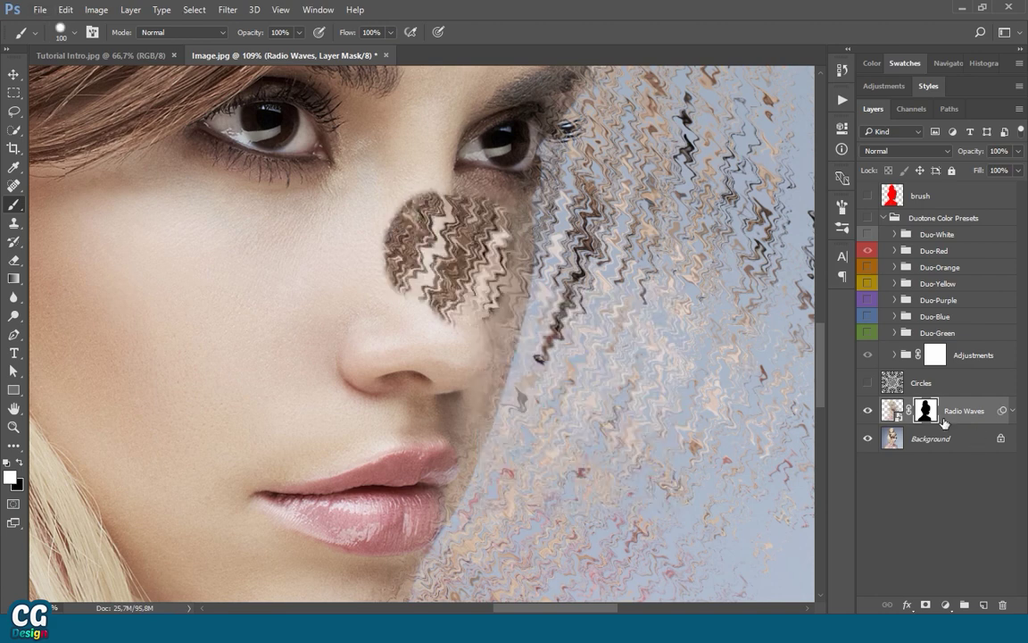
{"action": "left_click", "coordinate": [15, 482]}
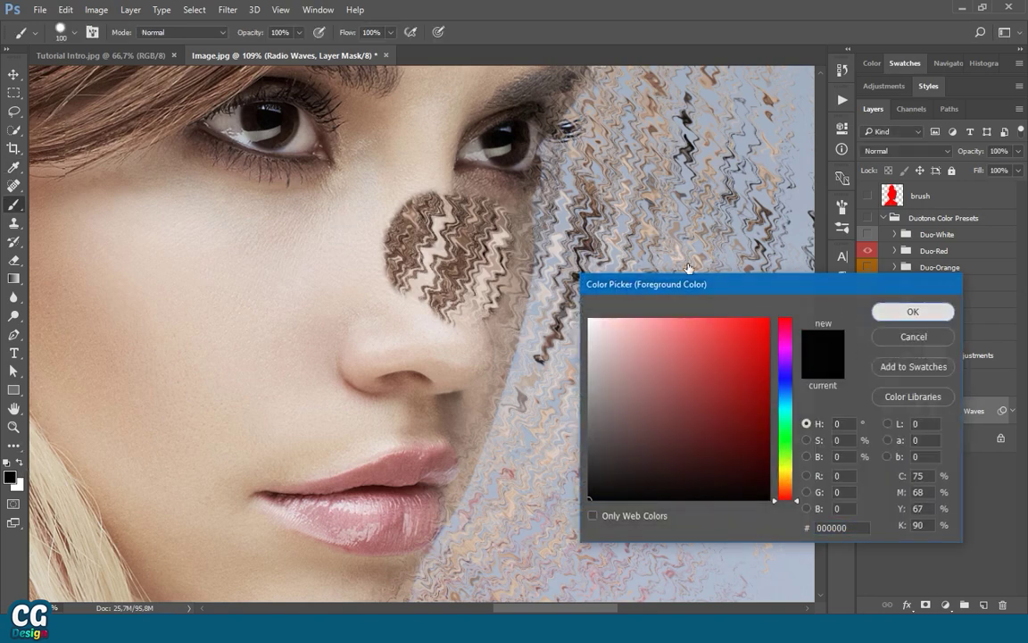
{"action": "left_click", "coordinate": [912, 311]}
{"action": "mouse_move", "coordinate": [378, 165]}
{"action": "left_mouse_down"}
{"action": "mouse_move", "coordinate": [406, 177]}
{"action": "mouse_move", "coordinate": [431, 168]}
{"action": "mouse_move", "coordinate": [437, 276]}
{"action": "mouse_move", "coordinate": [449, 186]}
{"action": "left_mouse_up"}
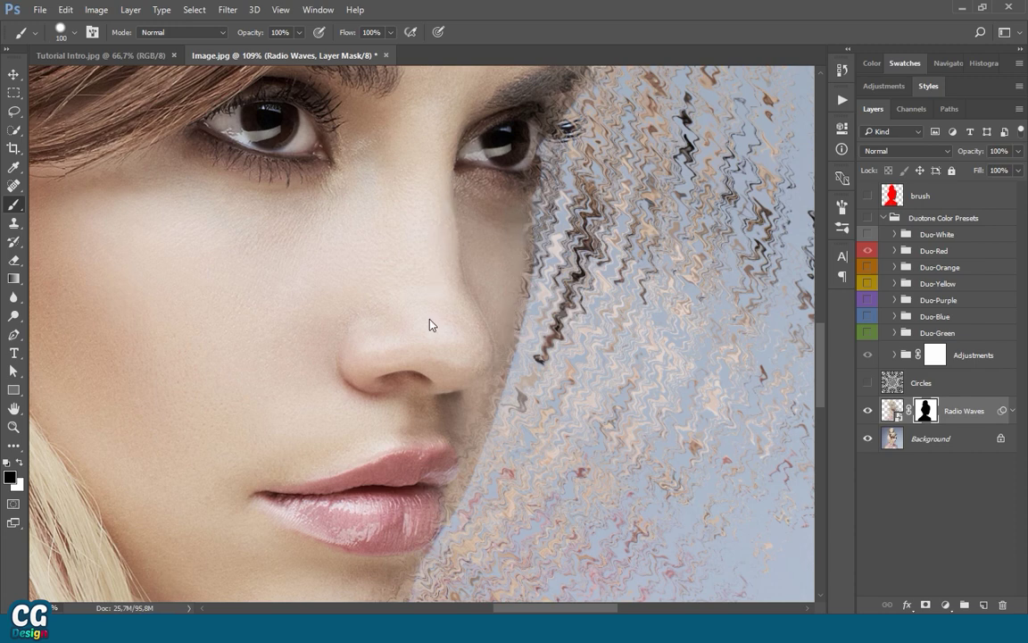
Mask stray waves along the face's right edge and soften the brush to 0% hardness
{"action": "left_click_drag", "start_coordinate": [457, 187], "coordinate": [451, 240]}
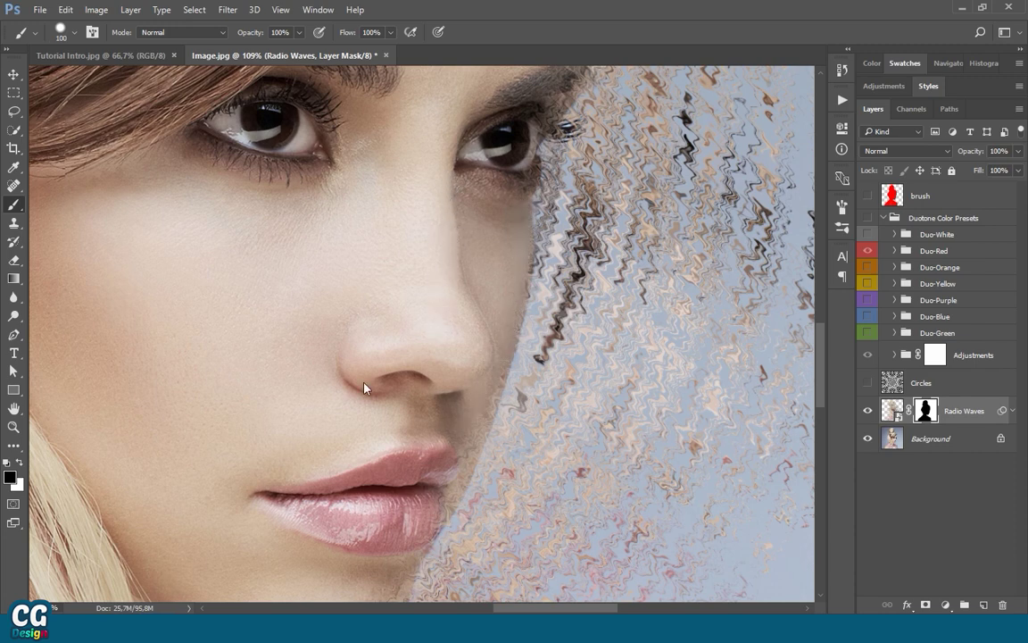
{"action": "left_click_drag", "start_coordinate": [424, 385], "coordinate": [442, 292]}
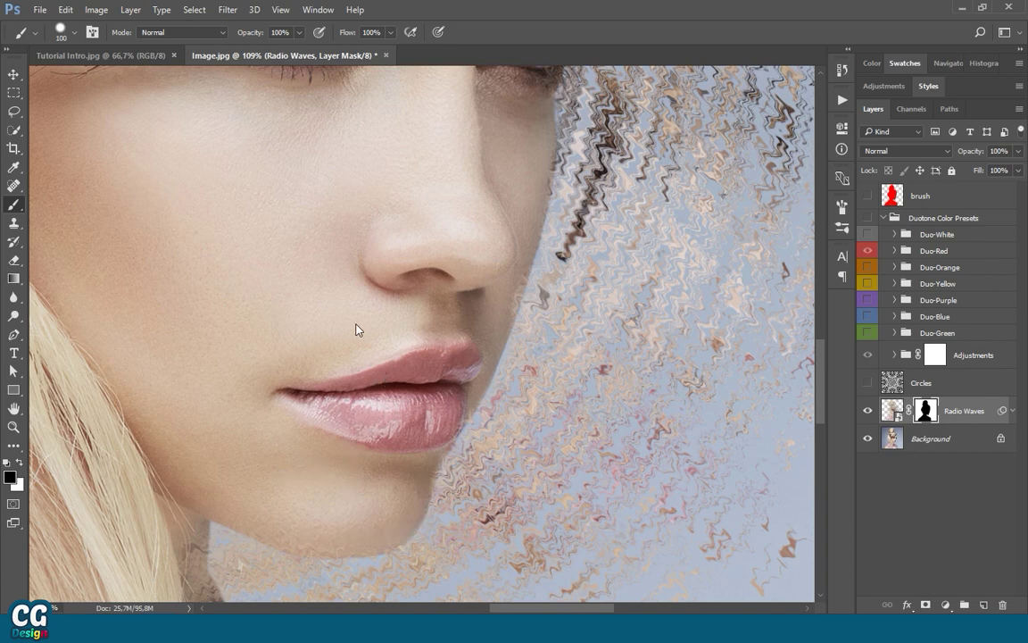
{"action": "right_click", "coordinate": [401, 362]}
{"action": "left_click_drag", "start_coordinate": [536, 433], "coordinate": [471, 427]}
{"action": "key", "text": "Return"}
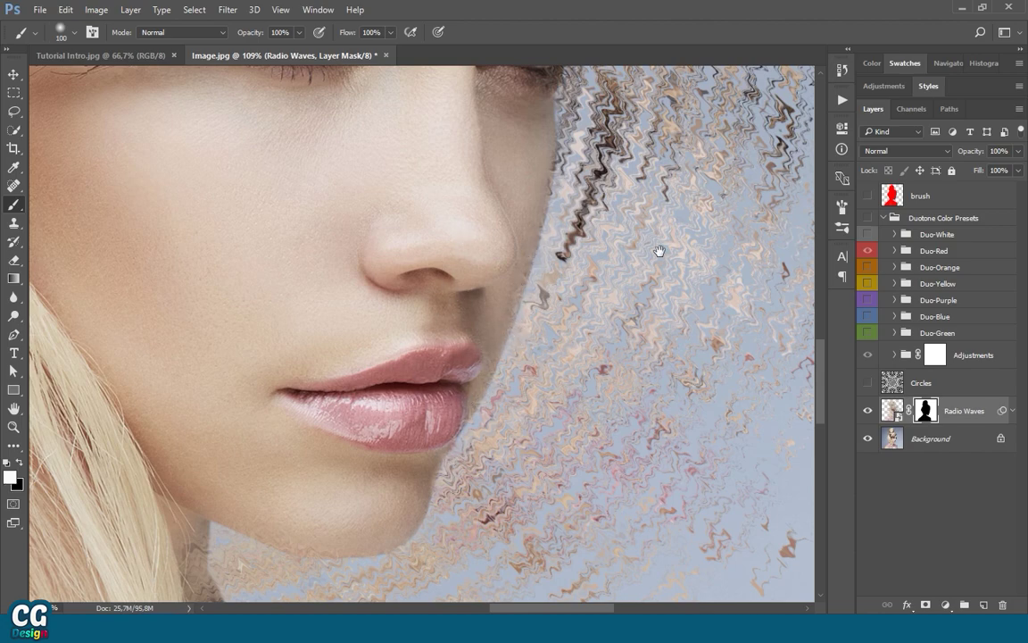
Swap the painting colours and pan across the face, hair and bun to inspect the mask
{"action": "left_click_drag", "start_coordinate": [658, 251], "coordinate": [620, 404]}
{"action": "key", "text": "x"}
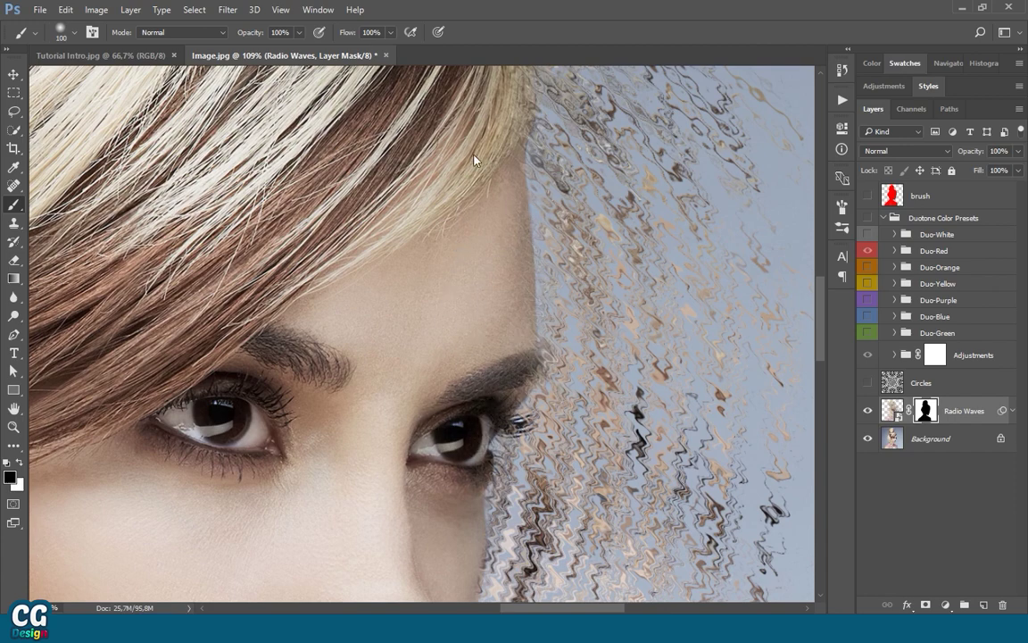
{"action": "scroll", "coordinate": [476, 161], "scroll_direction": "down", "scroll_amount": 5}
{"action": "mouse_move", "coordinate": [325, 558]}
{"action": "left_mouse_down"}
{"action": "mouse_move", "coordinate": [459, 259]}
{"action": "mouse_move", "coordinate": [495, 329]}
{"action": "mouse_move", "coordinate": [487, 414]}
{"action": "mouse_move", "coordinate": [423, 395]}
{"action": "mouse_move", "coordinate": [390, 361]}
{"action": "left_mouse_up"}
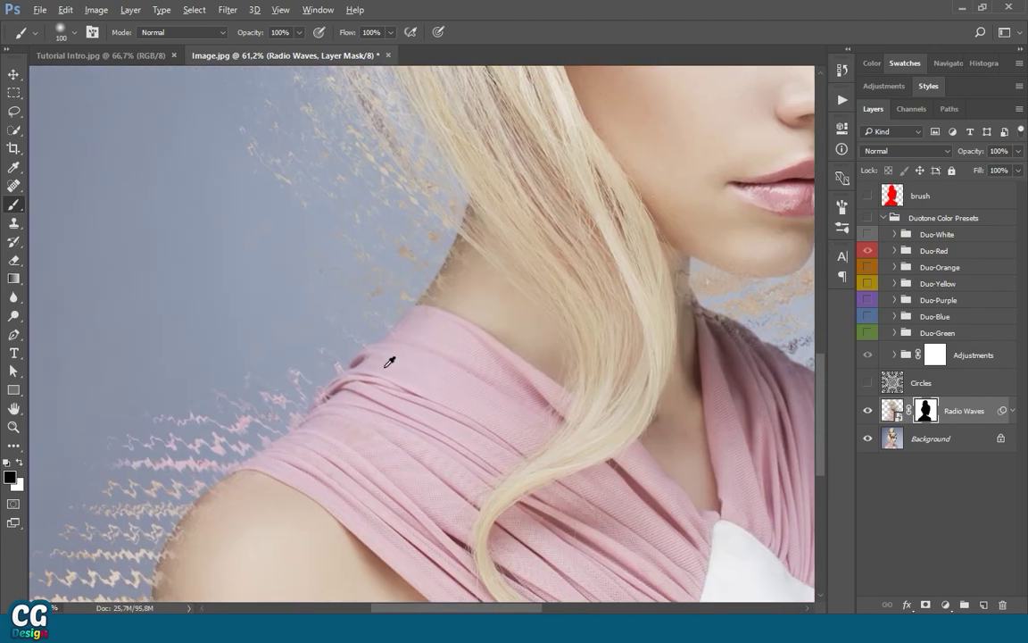
{"action": "scroll", "coordinate": [390, 362], "scroll_direction": "up", "scroll_amount": 2}
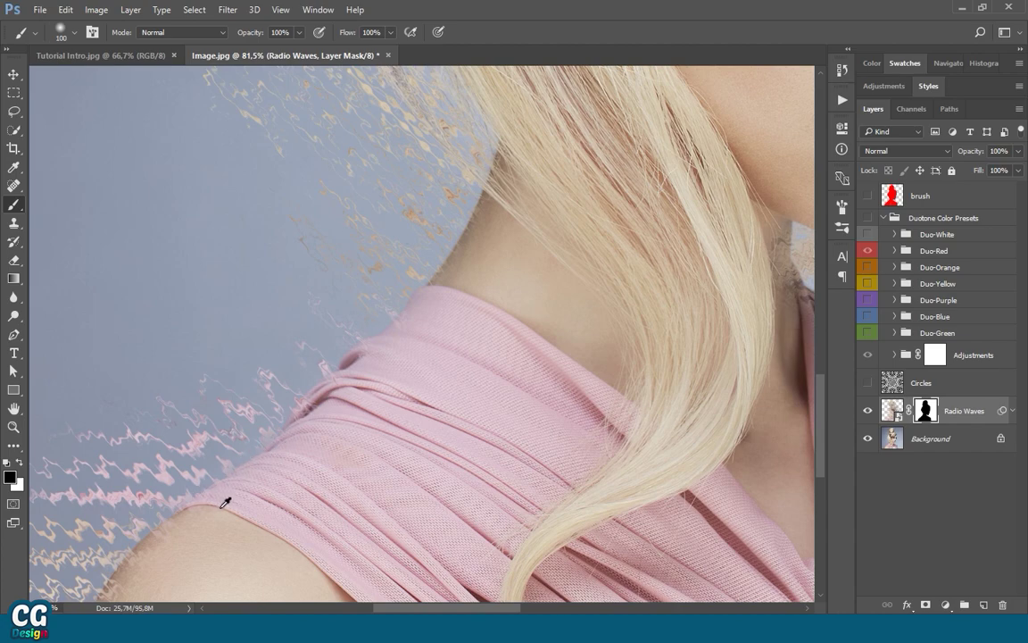
{"action": "scroll", "coordinate": [224, 502], "scroll_direction": "down", "scroll_amount": 2}
{"action": "left_click_drag", "start_coordinate": [323, 459], "coordinate": [523, 430]}
{"action": "mouse_move", "coordinate": [391, 339]}
{"action": "left_mouse_down"}
{"action": "mouse_move", "coordinate": [329, 275]}
{"action": "mouse_move", "coordinate": [370, 348]}
{"action": "left_mouse_up"}
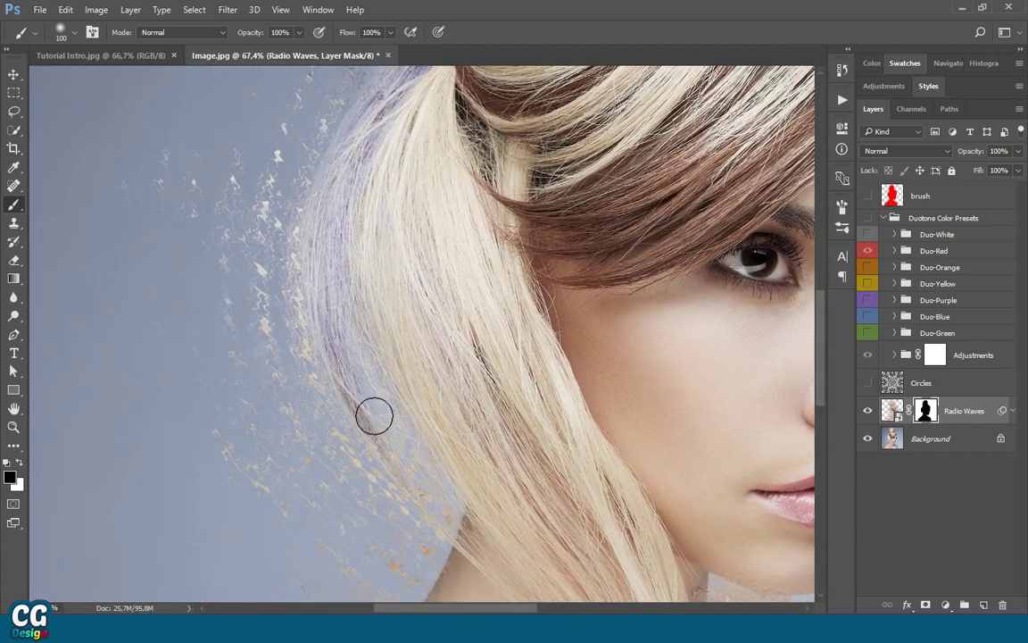
{"action": "left_click_drag", "start_coordinate": [405, 138], "coordinate": [437, 402]}
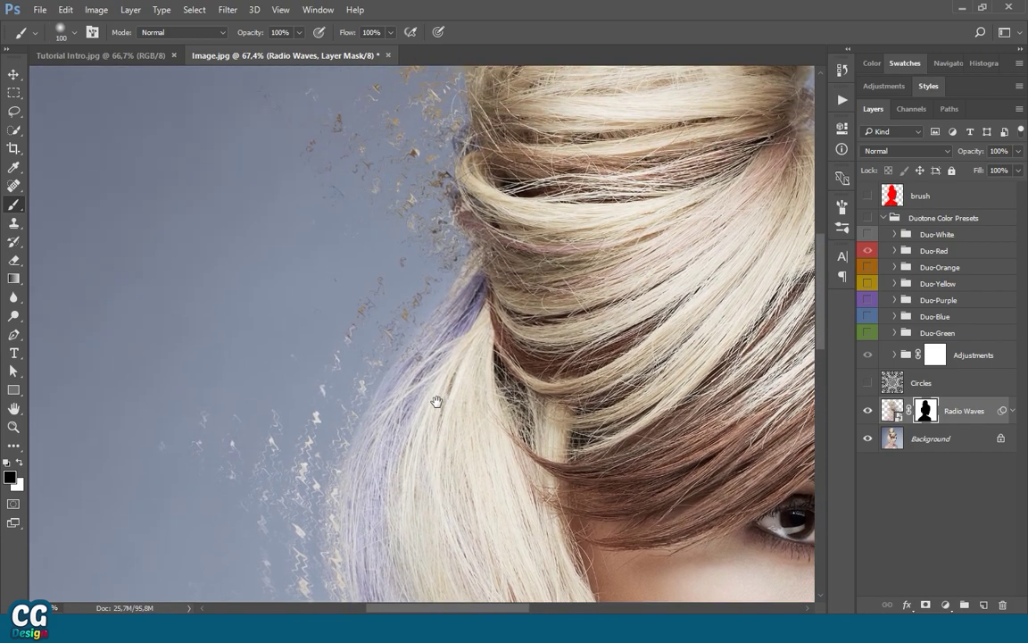
{"action": "mouse_move", "coordinate": [484, 218]}
{"action": "left_mouse_down"}
{"action": "mouse_move", "coordinate": [394, 299]}
{"action": "mouse_move", "coordinate": [361, 370]}
{"action": "mouse_move", "coordinate": [364, 419]}
{"action": "left_mouse_up"}
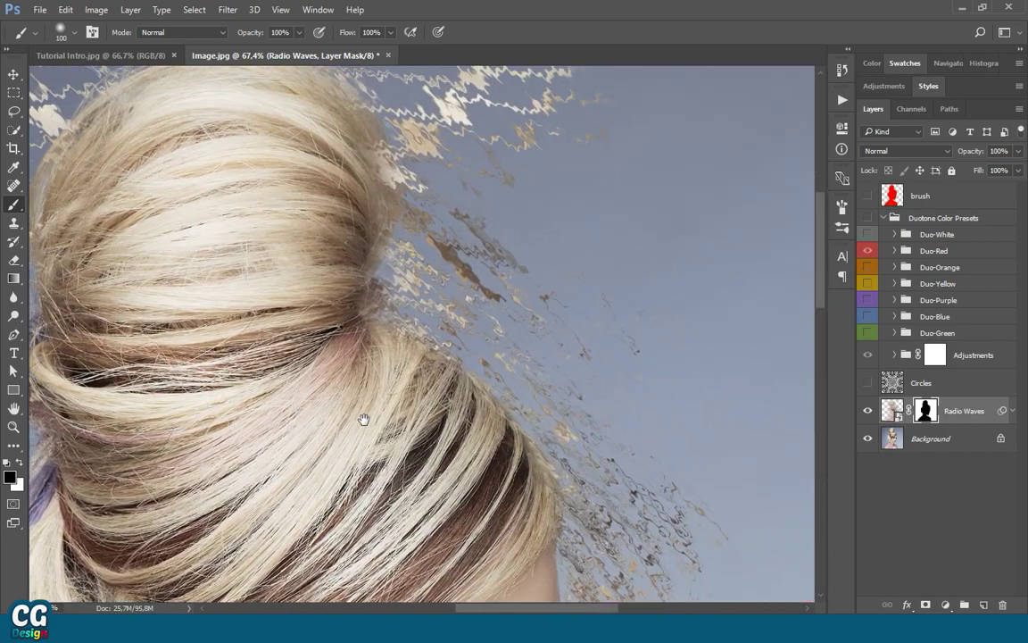
{"action": "left_click_drag", "start_coordinate": [353, 125], "coordinate": [366, 281]}
Paint white to reveal wave fragments in the hair, then black to hide those inside and at its right edge
{"action": "key", "text": "x"}
{"action": "mouse_move", "coordinate": [419, 332]}
{"action": "left_mouse_down"}
{"action": "mouse_move", "coordinate": [378, 282]}
{"action": "mouse_move", "coordinate": [380, 374]}
{"action": "mouse_move", "coordinate": [427, 414]}
{"action": "mouse_move", "coordinate": [342, 390]}
{"action": "left_mouse_up"}
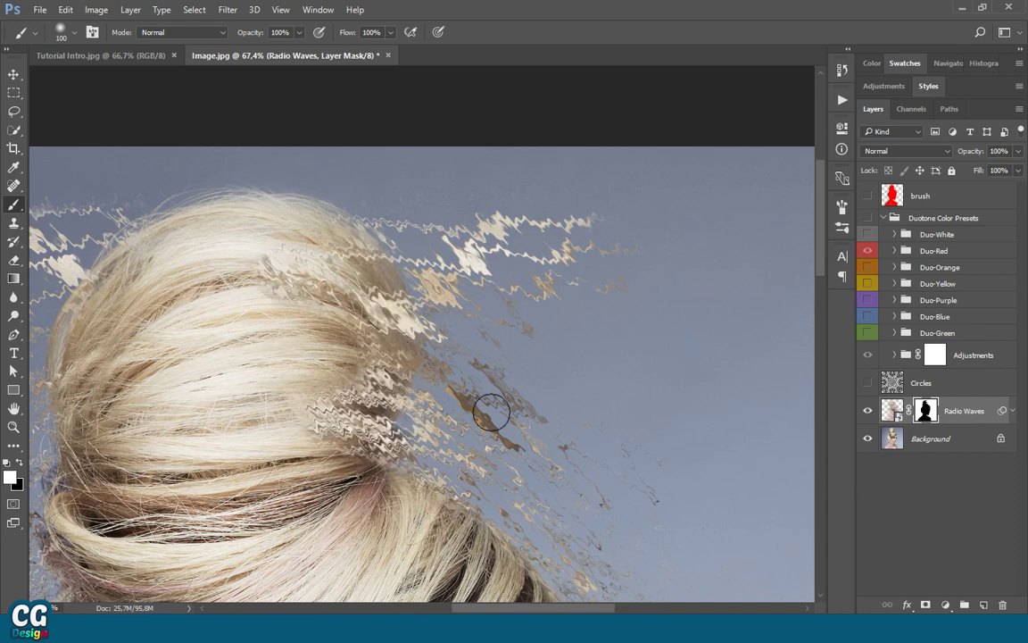
{"action": "key", "text": "x"}
{"action": "mouse_move", "coordinate": [314, 409]}
{"action": "left_mouse_down"}
{"action": "mouse_move", "coordinate": [301, 412]}
{"action": "mouse_move", "coordinate": [376, 390]}
{"action": "mouse_move", "coordinate": [268, 294]}
{"action": "left_mouse_up"}
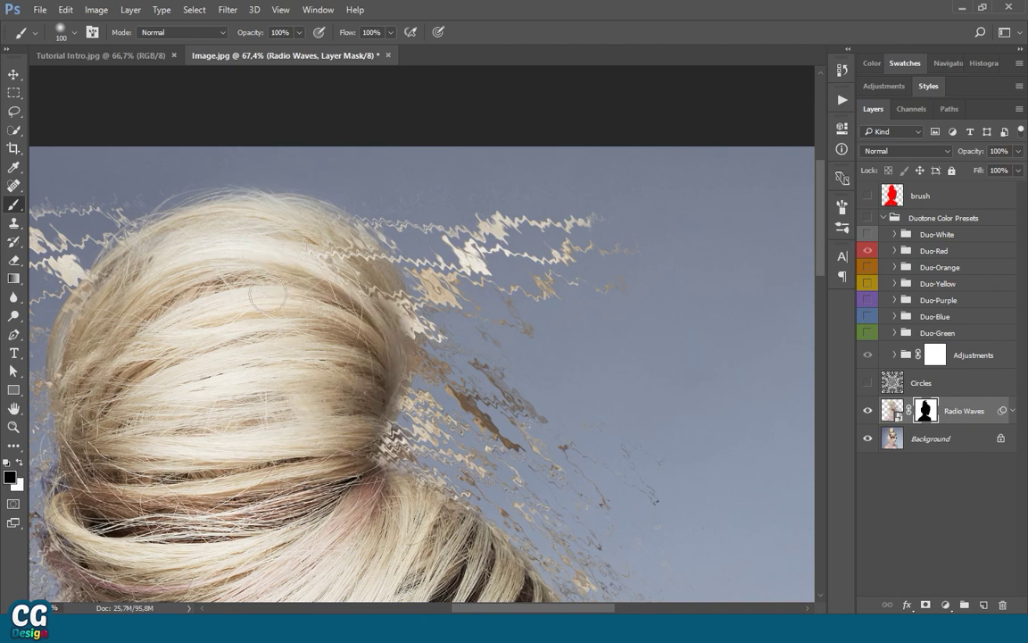
{"action": "left_click_drag", "start_coordinate": [266, 295], "coordinate": [390, 355]}
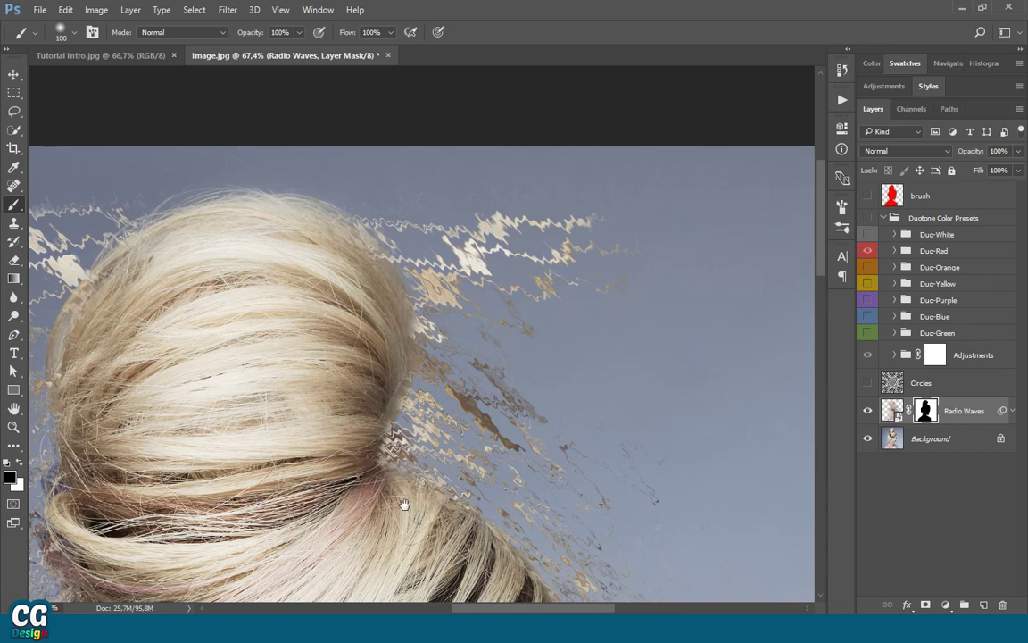
Zoom back out to view the whole portrait and select the Circles layer
{"action": "left_click_drag", "start_coordinate": [406, 505], "coordinate": [375, 348]}
{"action": "scroll", "coordinate": [447, 312], "scroll_direction": "down", "scroll_amount": 2}
{"action": "scroll", "coordinate": [460, 223], "scroll_direction": "up", "scroll_amount": 1}
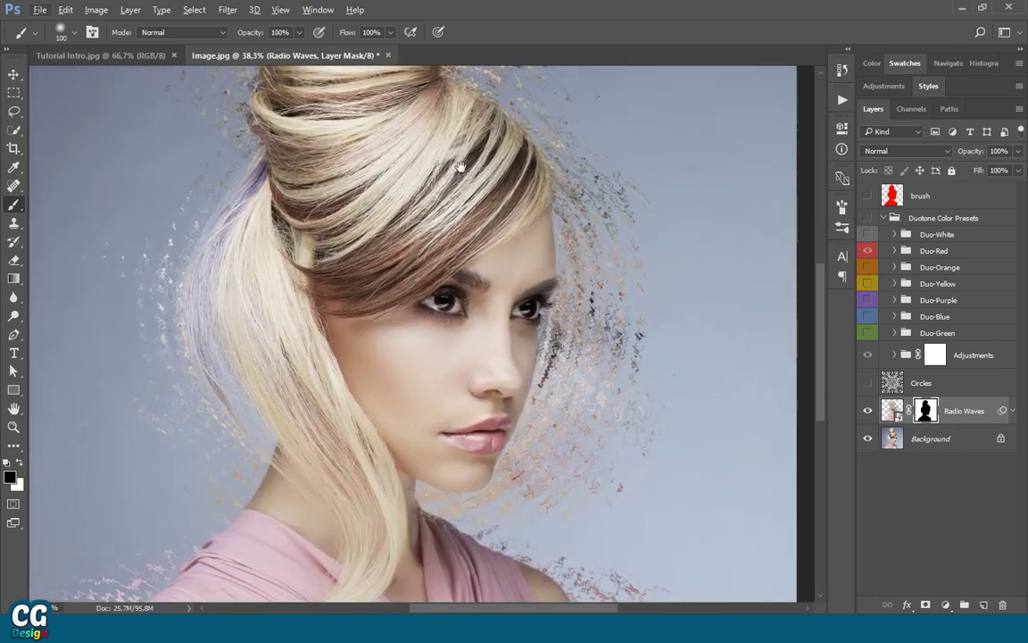
{"action": "left_click_drag", "start_coordinate": [461, 167], "coordinate": [496, 91]}
{"action": "scroll", "coordinate": [608, 344], "scroll_direction": "down", "scroll_amount": 2}
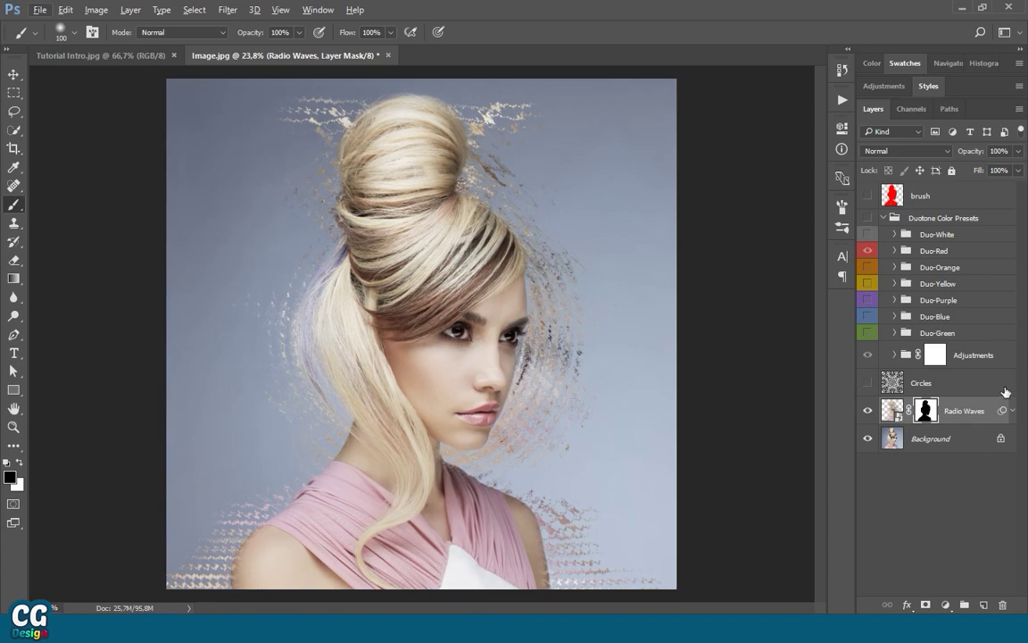
{"action": "left_click", "coordinate": [940, 385]}
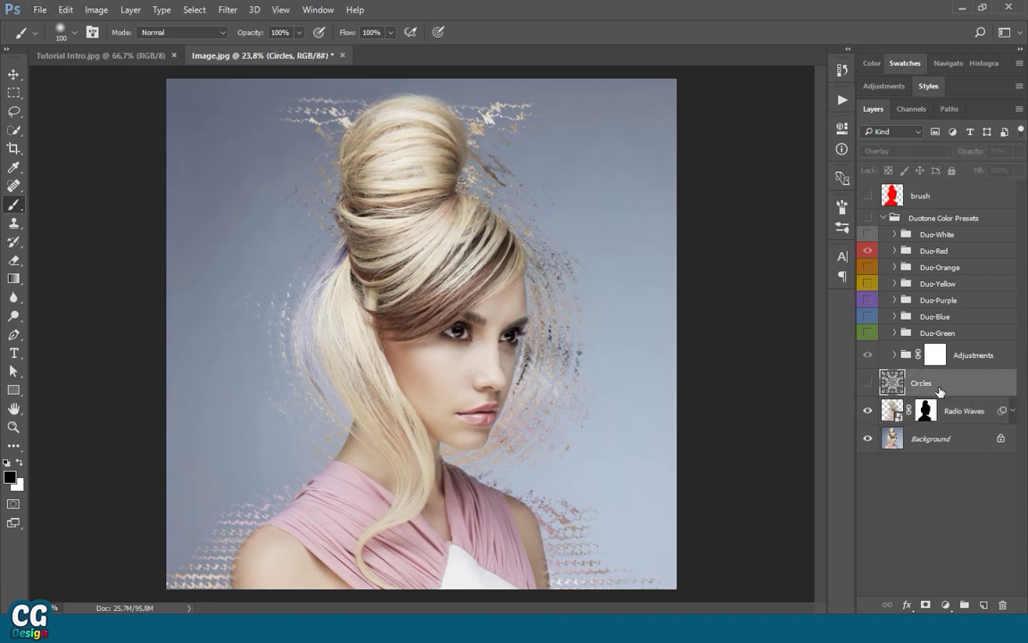
Turn the Circles overlay on, briefly hiding it to compare, then show it again
{"action": "left_click", "coordinate": [869, 383]}
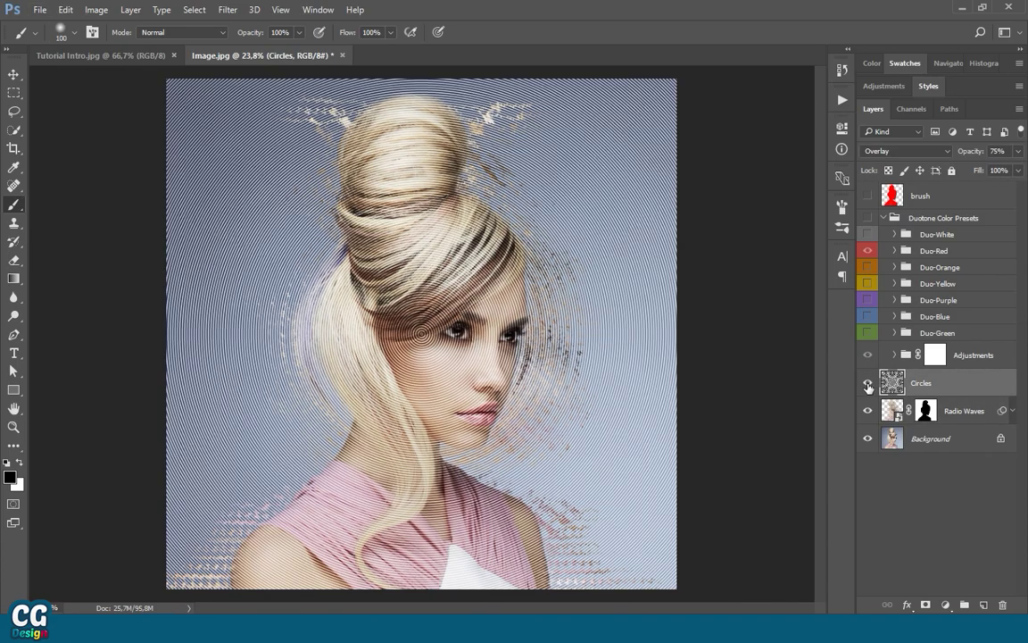
{"action": "scroll", "coordinate": [473, 339], "scroll_direction": "up", "scroll_amount": 3}
{"action": "scroll", "coordinate": [469, 341], "scroll_direction": "up", "scroll_amount": 3}
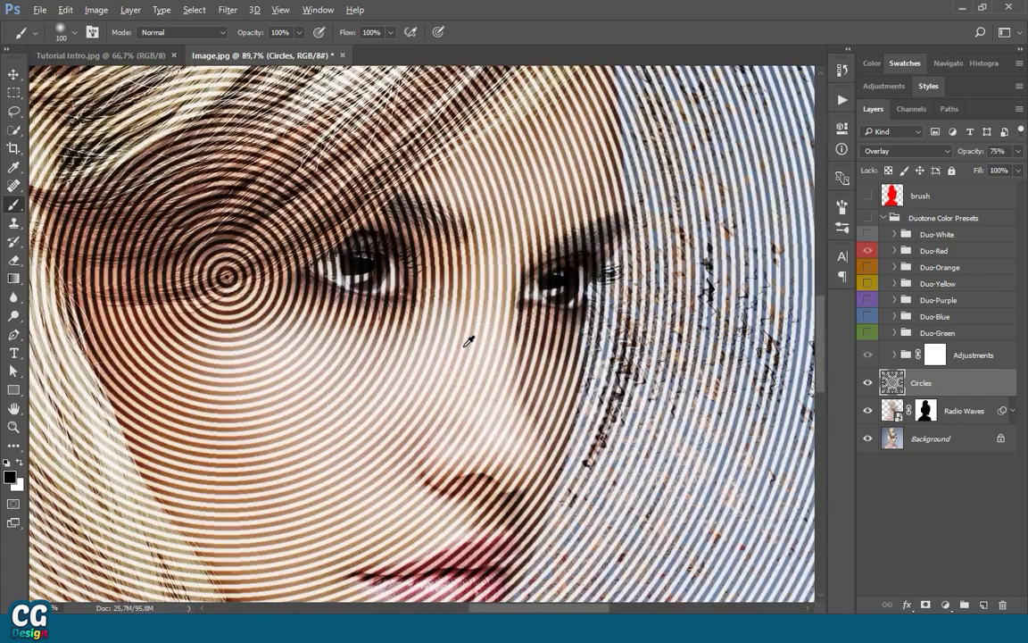
{"action": "left_click", "coordinate": [868, 386]}
{"action": "left_click", "coordinate": [13, 74]}
{"action": "scroll", "coordinate": [397, 303], "scroll_direction": "down", "scroll_amount": 4}
{"action": "scroll", "coordinate": [348, 276], "scroll_direction": "up", "scroll_amount": 1}
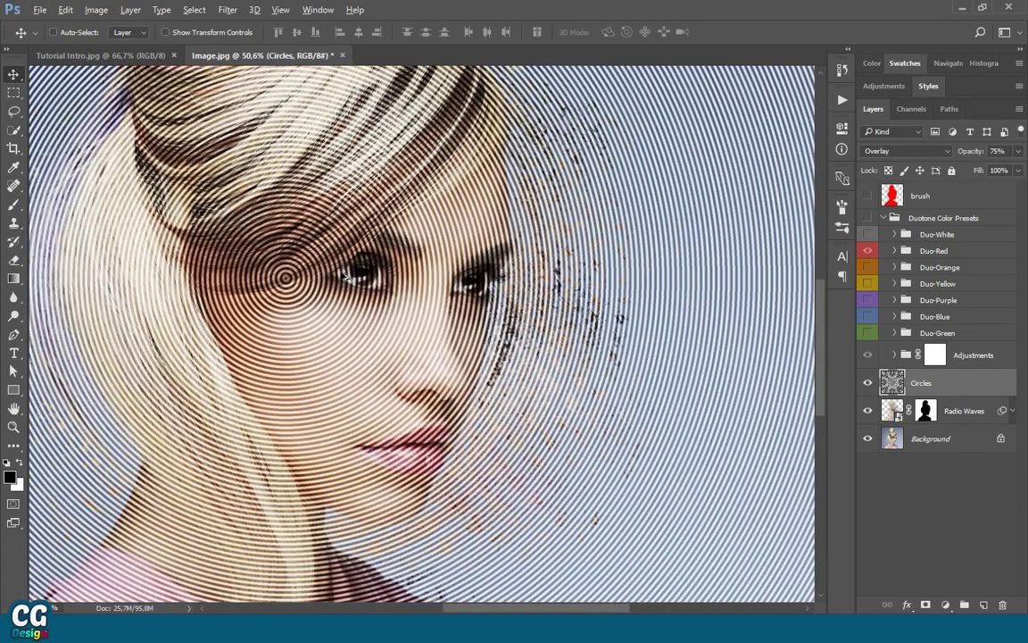
Move the rings' centre from the eye onto the nose and begin enlarging them to about 131%
{"action": "mouse_move", "coordinate": [286, 284]}
{"action": "left_mouse_down"}
{"action": "mouse_move", "coordinate": [495, 384]}
{"action": "mouse_move", "coordinate": [542, 539]}
{"action": "mouse_move", "coordinate": [482, 349]}
{"action": "mouse_move", "coordinate": [450, 374]}
{"action": "mouse_move", "coordinate": [447, 391]}
{"action": "left_mouse_up"}
{"action": "scroll", "coordinate": [447, 391], "scroll_direction": "down", "scroll_amount": 2}
{"action": "scroll", "coordinate": [501, 404], "scroll_direction": "down", "scroll_amount": 1}
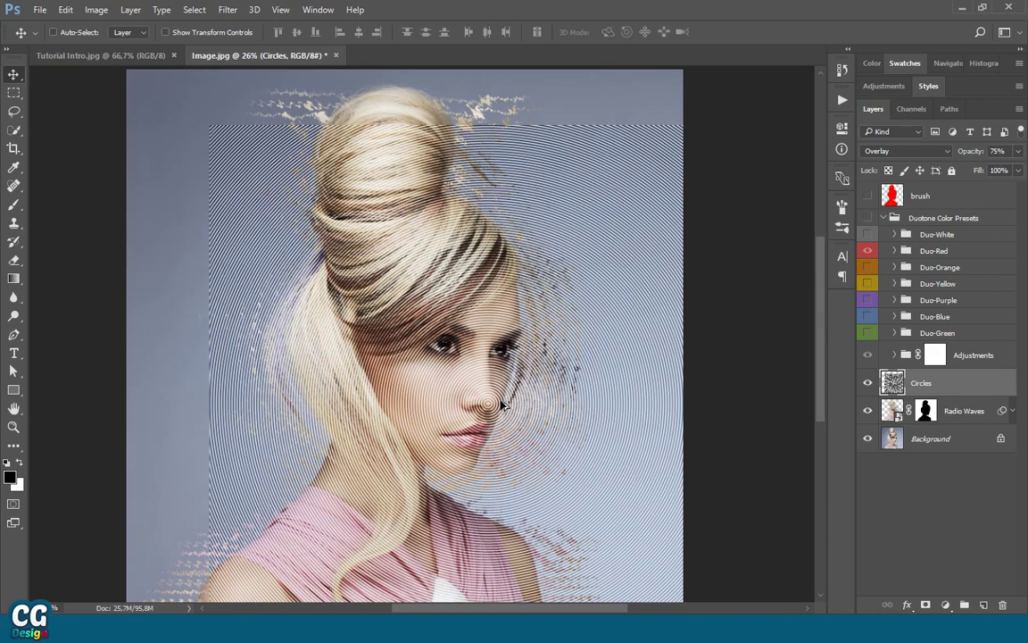
{"action": "scroll", "coordinate": [261, 329], "scroll_direction": "down", "scroll_amount": 2}
{"action": "key", "text": "ctrl+t"}
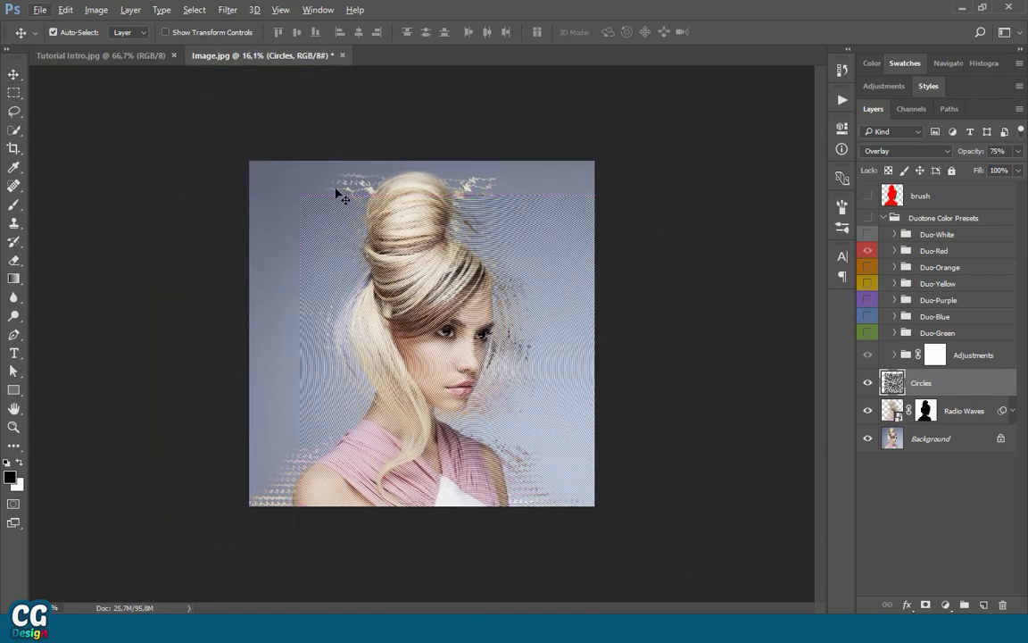
{"action": "mouse_move", "coordinate": [298, 191]}
{"action": "left_mouse_down"}
{"action": "mouse_move", "coordinate": [141, 129]}
{"action": "mouse_move", "coordinate": [229, 198]}
{"action": "mouse_move", "coordinate": [295, 227]}
{"action": "mouse_move", "coordinate": [136, 159]}
{"action": "mouse_move", "coordinate": [148, 181]}
{"action": "mouse_move", "coordinate": [170, 187]}
{"action": "left_mouse_up"}
Drag and nudge the 131.20% rings' centre onto the left eye, then commit the transform
{"action": "scroll", "coordinate": [543, 366], "scroll_direction": "up", "scroll_amount": 5}
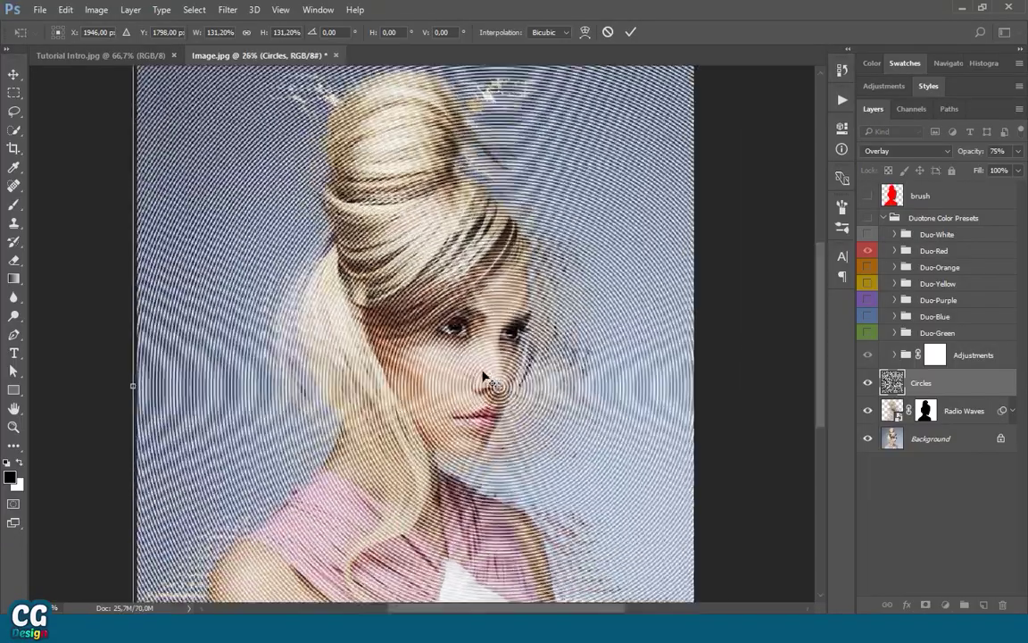
{"action": "left_click_drag", "start_coordinate": [584, 377], "coordinate": [488, 245]}
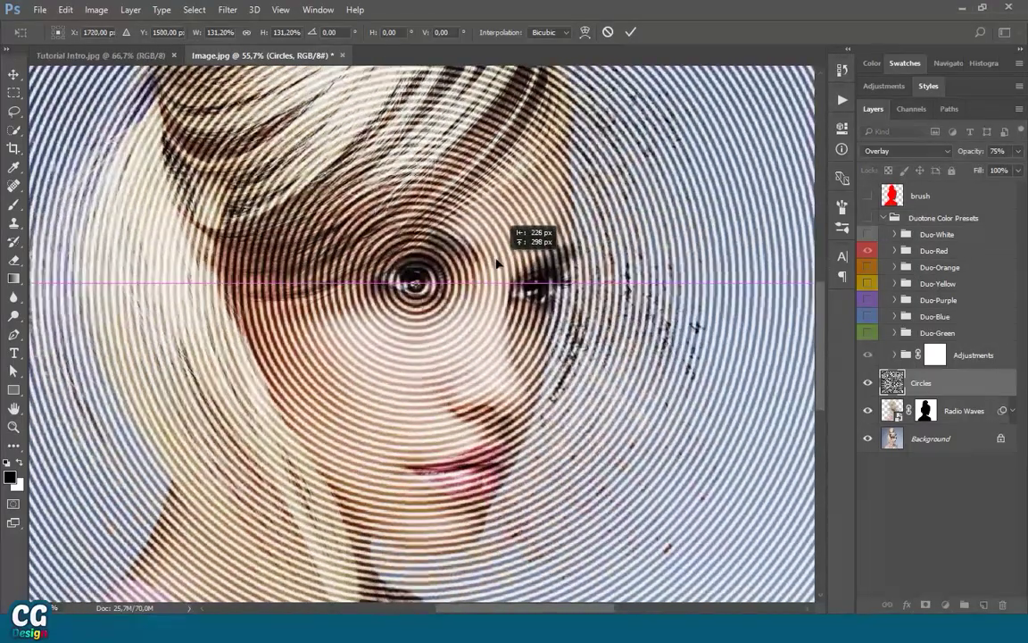
{"action": "scroll", "coordinate": [402, 301], "scroll_direction": "up", "scroll_amount": 3}
{"action": "scroll", "coordinate": [402, 301], "scroll_direction": "up", "scroll_amount": 2}
{"action": "left_click_drag", "start_coordinate": [353, 302], "coordinate": [372, 304]}
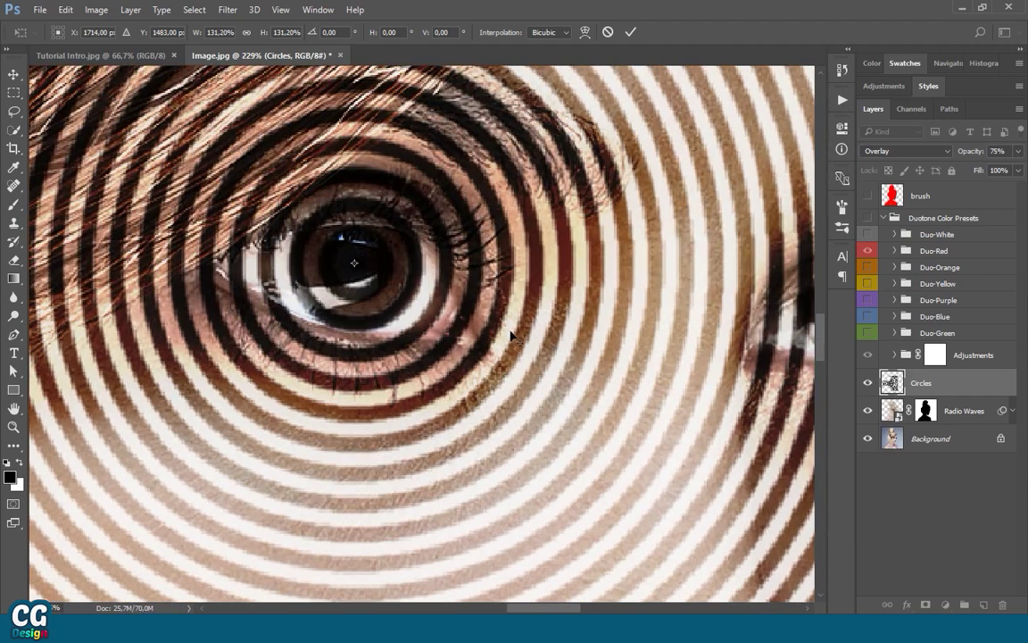
{"action": "scroll", "coordinate": [513, 337], "scroll_direction": "down", "scroll_amount": 3}
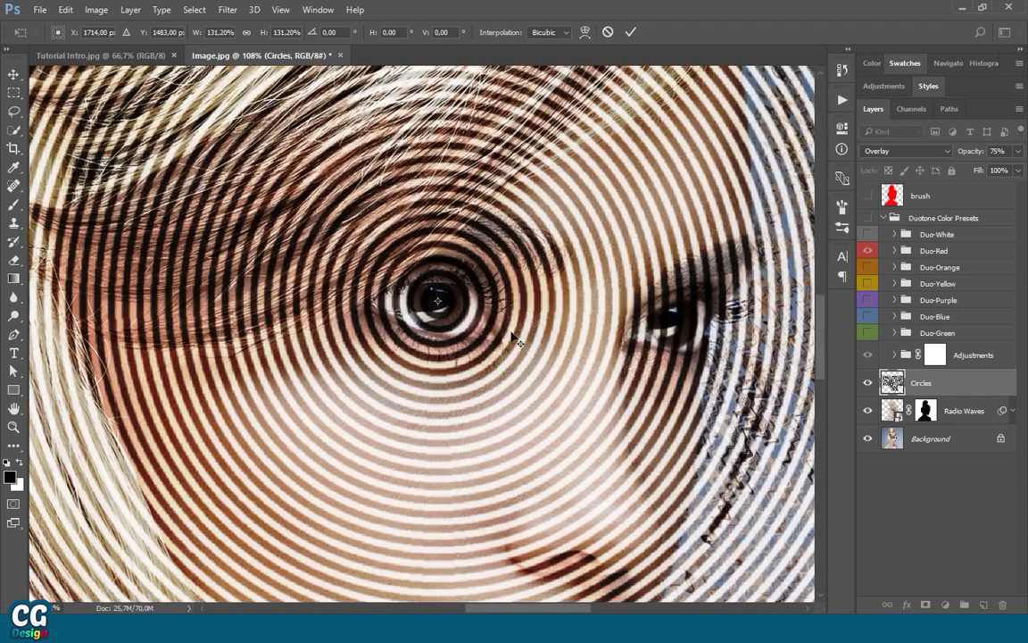
{"action": "left_click", "coordinate": [633, 33]}
{"action": "scroll", "coordinate": [661, 160], "scroll_direction": "down", "scroll_amount": 2}
{"action": "scroll", "coordinate": [536, 315], "scroll_direction": "down", "scroll_amount": 4}
{"action": "scroll", "coordinate": [468, 361], "scroll_direction": "up", "scroll_amount": 2}
{"action": "scroll", "coordinate": [469, 361], "scroll_direction": "up", "scroll_amount": 4}
{"action": "scroll", "coordinate": [535, 312], "scroll_direction": "up", "scroll_amount": 1}
{"action": "scroll", "coordinate": [560, 292], "scroll_direction": "up", "scroll_amount": 1}
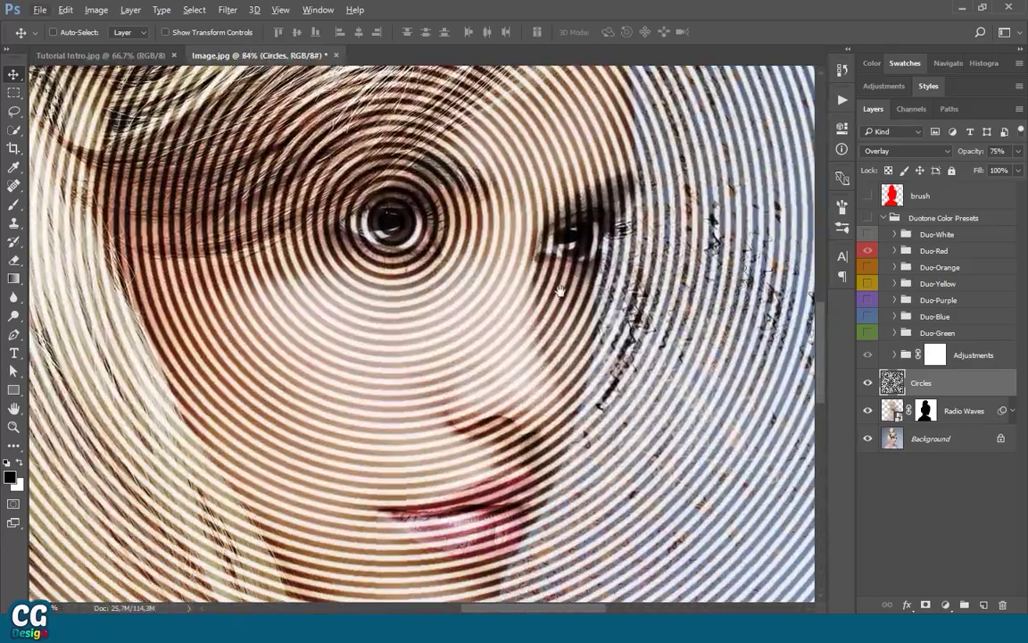
Try the ring centre on the right eye, then the left eye, and settle it on the cheek
{"action": "left_click_drag", "start_coordinate": [362, 234], "coordinate": [541, 253]}
{"action": "scroll", "coordinate": [482, 321], "scroll_direction": "down", "scroll_amount": 2}
{"action": "scroll", "coordinate": [468, 350], "scroll_direction": "down", "scroll_amount": 2}
{"action": "scroll", "coordinate": [468, 350], "scroll_direction": "down", "scroll_amount": 2}
{"action": "scroll", "coordinate": [469, 350], "scroll_direction": "up", "scroll_amount": 1}
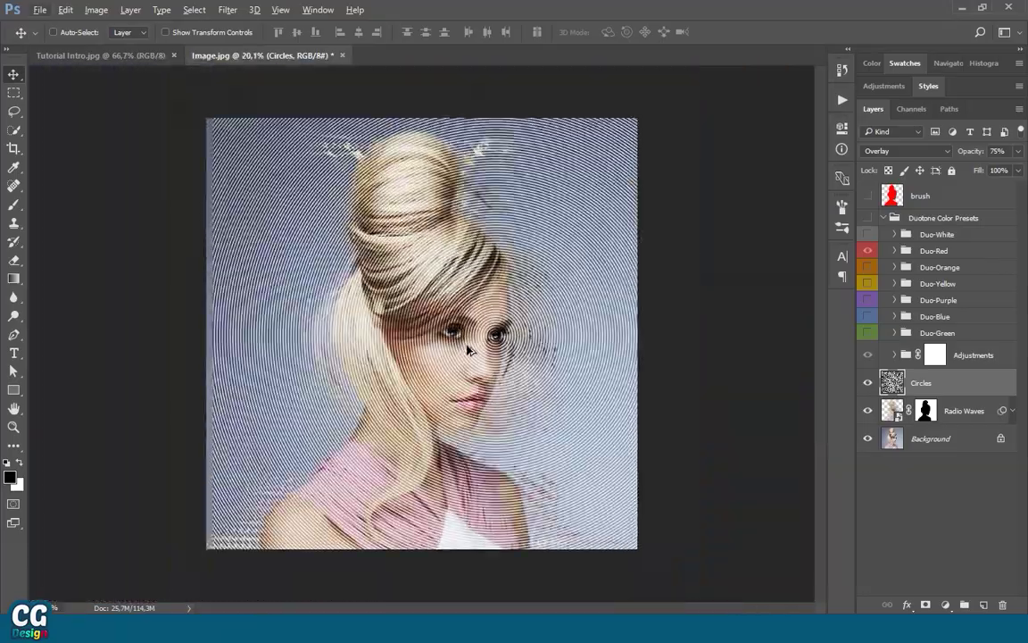
{"action": "scroll", "coordinate": [493, 349], "scroll_direction": "up", "scroll_amount": 4}
{"action": "left_click_drag", "start_coordinate": [562, 335], "coordinate": [415, 328]}
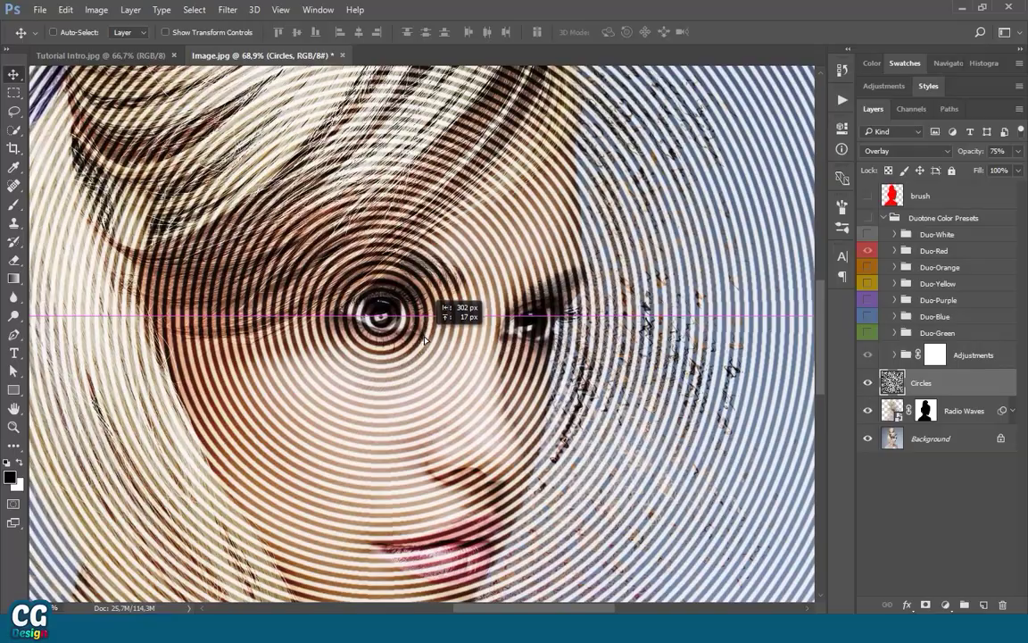
{"action": "mouse_move", "coordinate": [415, 329]}
{"action": "left_mouse_down"}
{"action": "mouse_move", "coordinate": [506, 461]}
{"action": "mouse_move", "coordinate": [409, 455]}
{"action": "mouse_move", "coordinate": [397, 441]}
{"action": "left_mouse_up"}
{"action": "scroll", "coordinate": [507, 461], "scroll_direction": "down", "scroll_amount": 1}
{"action": "scroll", "coordinate": [429, 451], "scroll_direction": "down", "scroll_amount": 1}
{"action": "scroll", "coordinate": [408, 455], "scroll_direction": "down", "scroll_amount": 1}
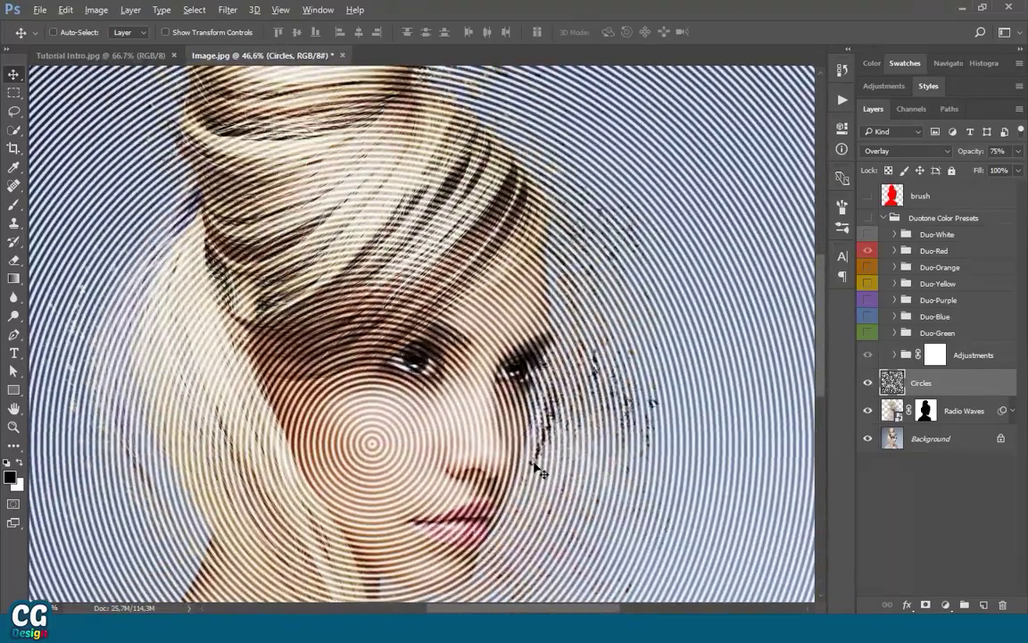
{"action": "scroll", "coordinate": [536, 464], "scroll_direction": "down", "scroll_amount": 2}
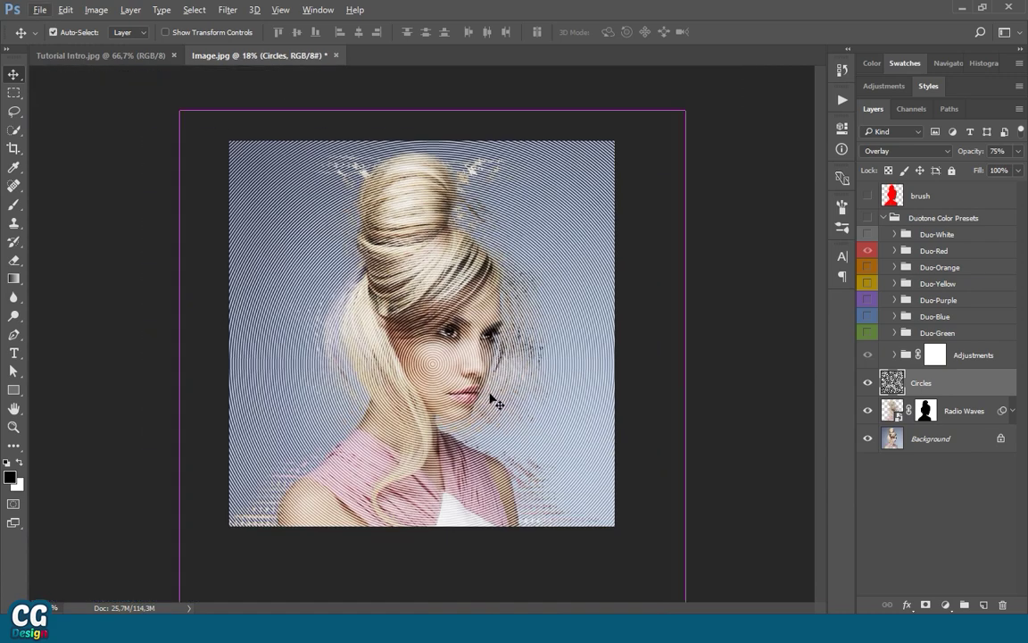
Scale the Circles layer up to about 205% and confirm the transform
{"action": "key", "text": "ctrl+t"}
{"action": "scroll", "coordinate": [520, 290], "scroll_direction": "down", "scroll_amount": 1}
{"action": "scroll", "coordinate": [520, 291], "scroll_direction": "down", "scroll_amount": 1}
{"action": "left_click_drag", "start_coordinate": [573, 210], "coordinate": [738, 79]}
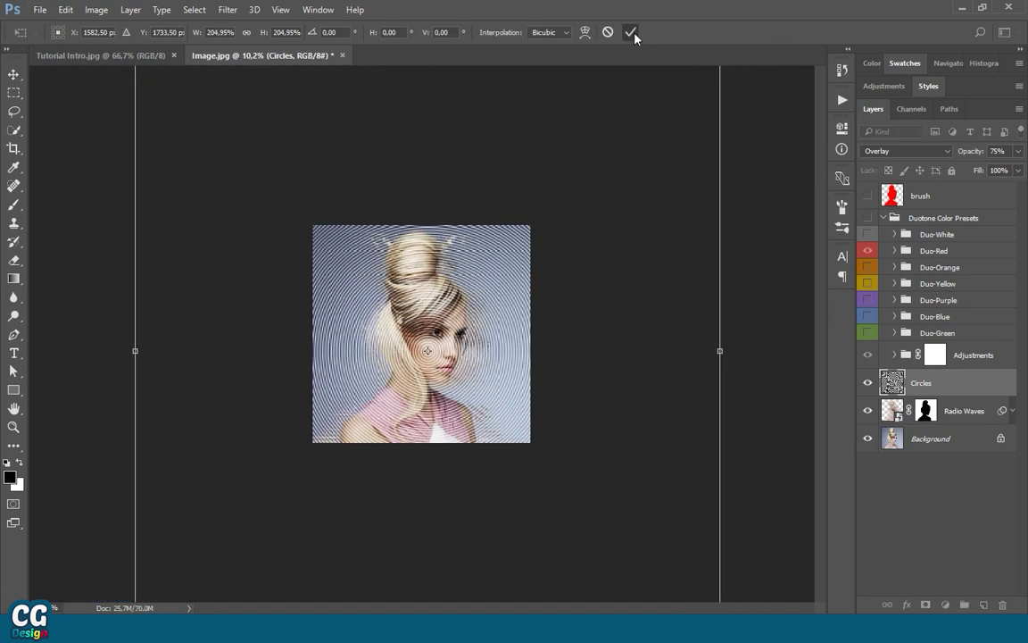
{"action": "key", "text": "Return"}
{"action": "scroll", "coordinate": [466, 366], "scroll_direction": "up", "scroll_amount": 3}
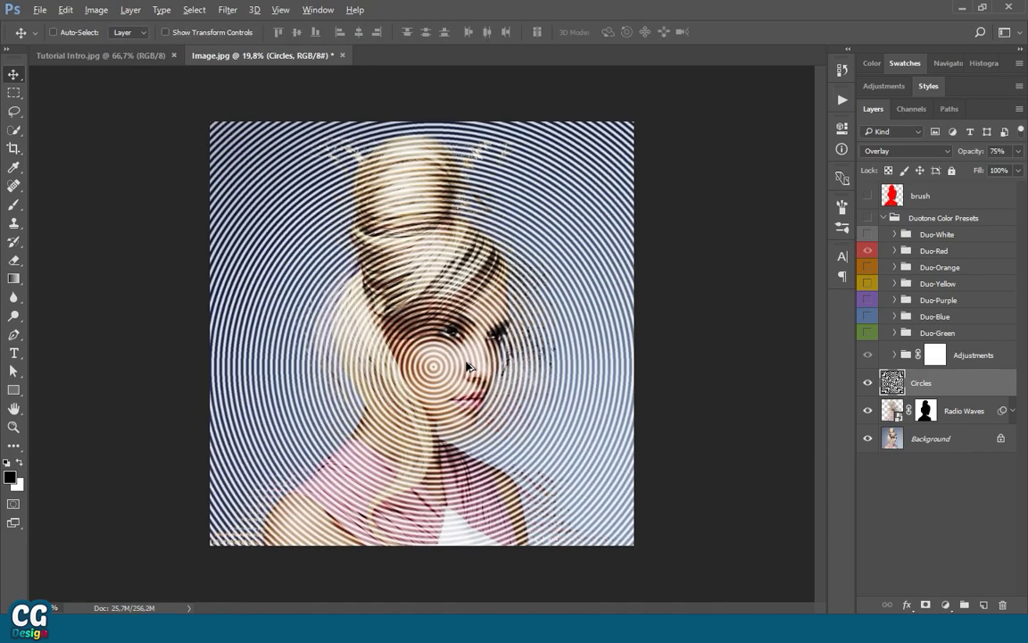
{"action": "scroll", "coordinate": [466, 366], "scroll_direction": "up", "scroll_amount": 2}
{"action": "scroll", "coordinate": [469, 366], "scroll_direction": "up", "scroll_amount": 1}
{"action": "scroll", "coordinate": [471, 365], "scroll_direction": "up", "scroll_amount": 1}
{"action": "scroll", "coordinate": [465, 371], "scroll_direction": "up", "scroll_amount": 1}
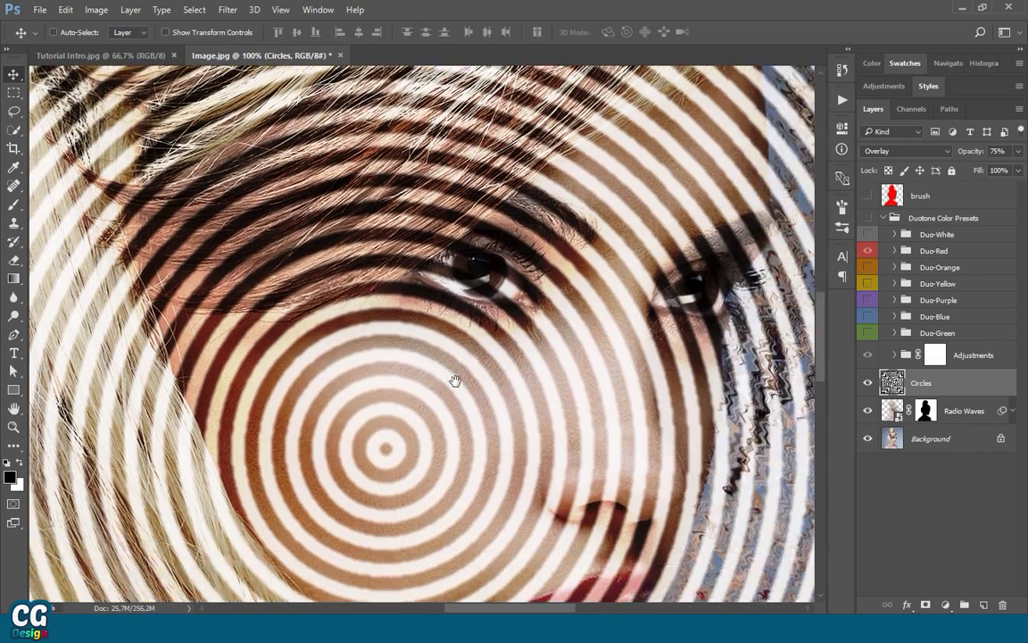
{"action": "scroll", "coordinate": [456, 381], "scroll_direction": "down", "scroll_amount": 2}
{"action": "scroll", "coordinate": [415, 284], "scroll_direction": "down", "scroll_amount": 1}
{"action": "scroll", "coordinate": [536, 315], "scroll_direction": "down", "scroll_amount": 1}
{"action": "scroll", "coordinate": [617, 361], "scroll_direction": "down", "scroll_amount": 2}
{"action": "left_click_drag", "start_coordinate": [616, 361], "coordinate": [605, 382]}
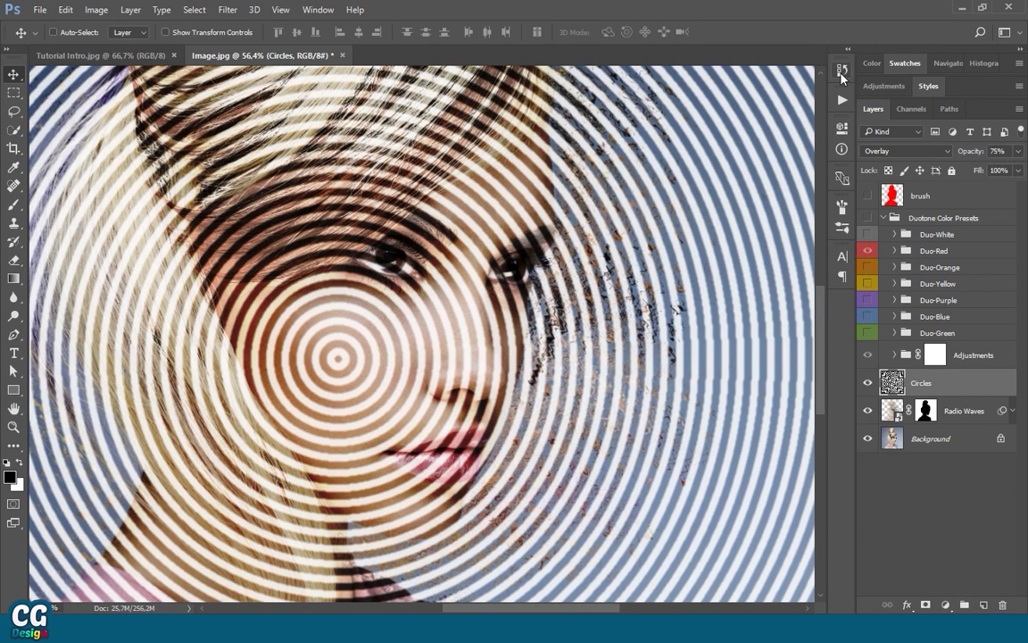
{"action": "left_click", "coordinate": [840, 71]}
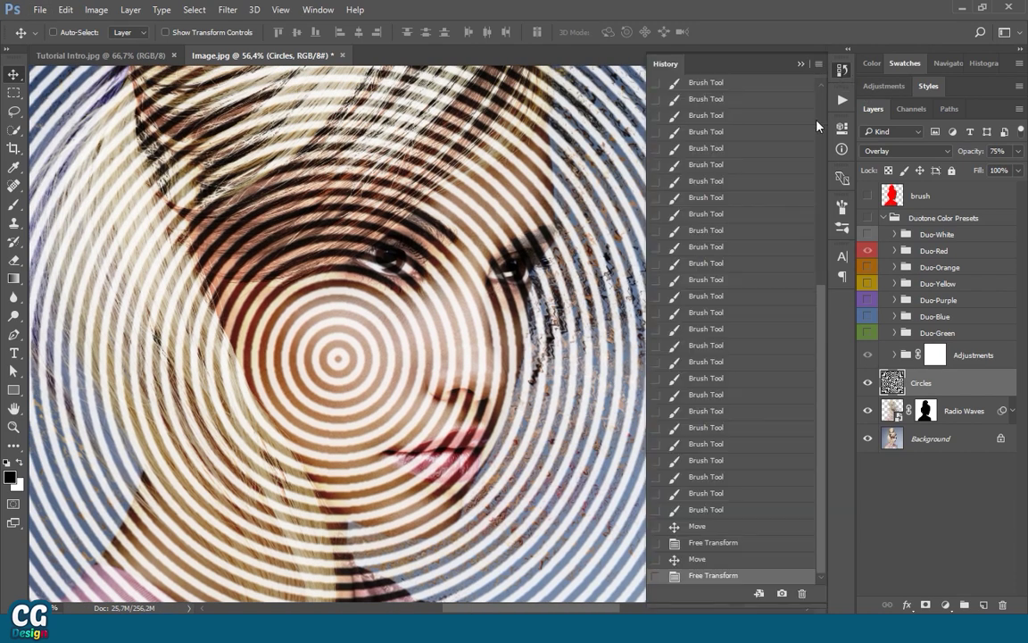
{"action": "left_click", "coordinate": [709, 544]}
{"action": "left_click", "coordinate": [711, 577]}
{"action": "key", "text": "ctrl+z"}
{"action": "key", "text": "ctrl+z"}
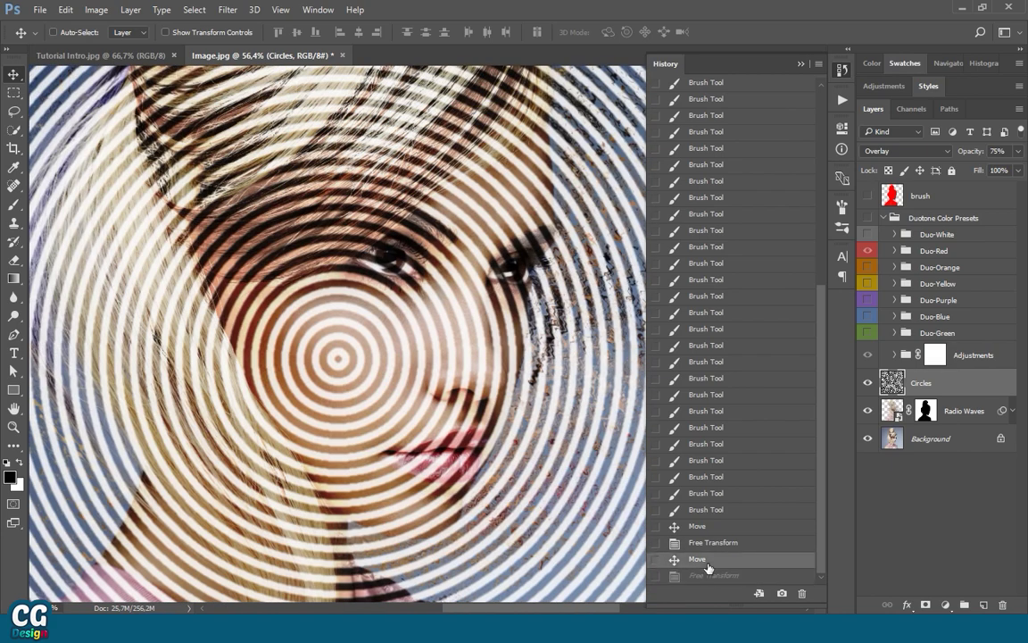
{"action": "key", "text": "ctrl+z"}
{"action": "key", "text": "ctrl+z"}
{"action": "key", "text": "ctrl+z"}
{"action": "key", "text": "ctrl+z"}
{"action": "left_click", "coordinate": [800, 63]}
{"action": "scroll", "coordinate": [515, 288], "scroll_direction": "down", "scroll_amount": 3}
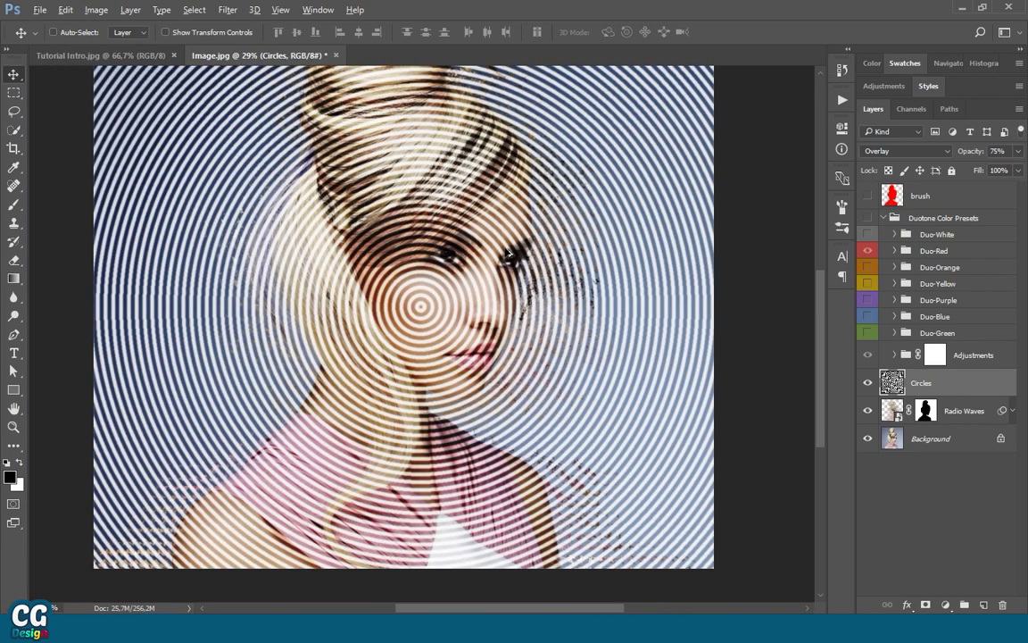
{"action": "scroll", "coordinate": [515, 288], "scroll_direction": "down", "scroll_amount": 1}
{"action": "scroll", "coordinate": [613, 338], "scroll_direction": "up", "scroll_amount": 1}
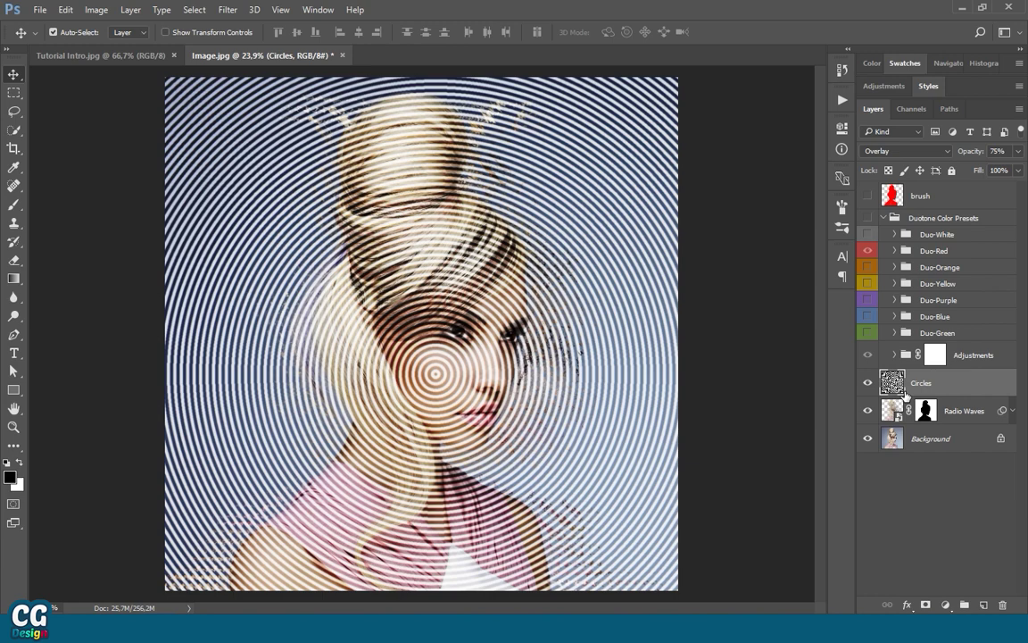
{"action": "key", "text": "ctrl+z"}
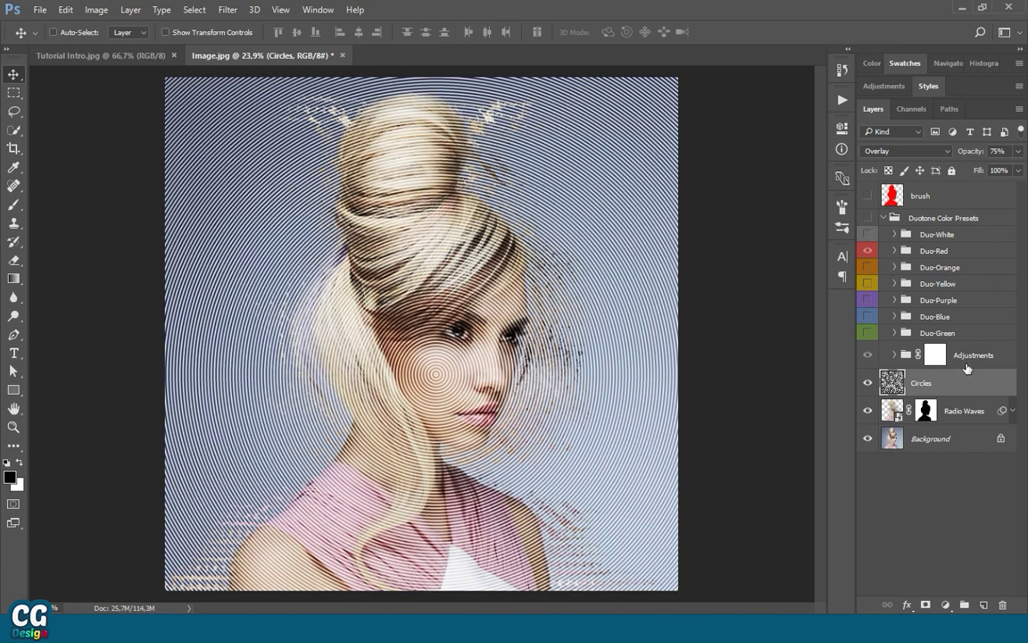
Turn on the Duotone Color Presets group and inspect the Adjustments group's layers
{"action": "left_click", "coordinate": [868, 219]}
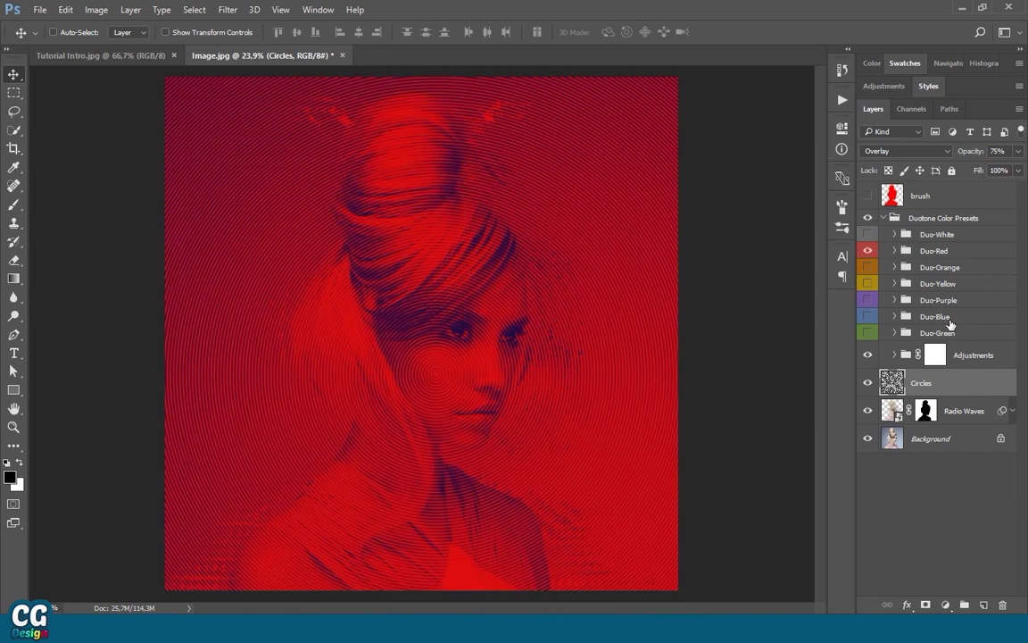
{"action": "left_click", "coordinate": [935, 355]}
{"action": "left_click", "coordinate": [868, 357]}
{"action": "left_click", "coordinate": [895, 356]}
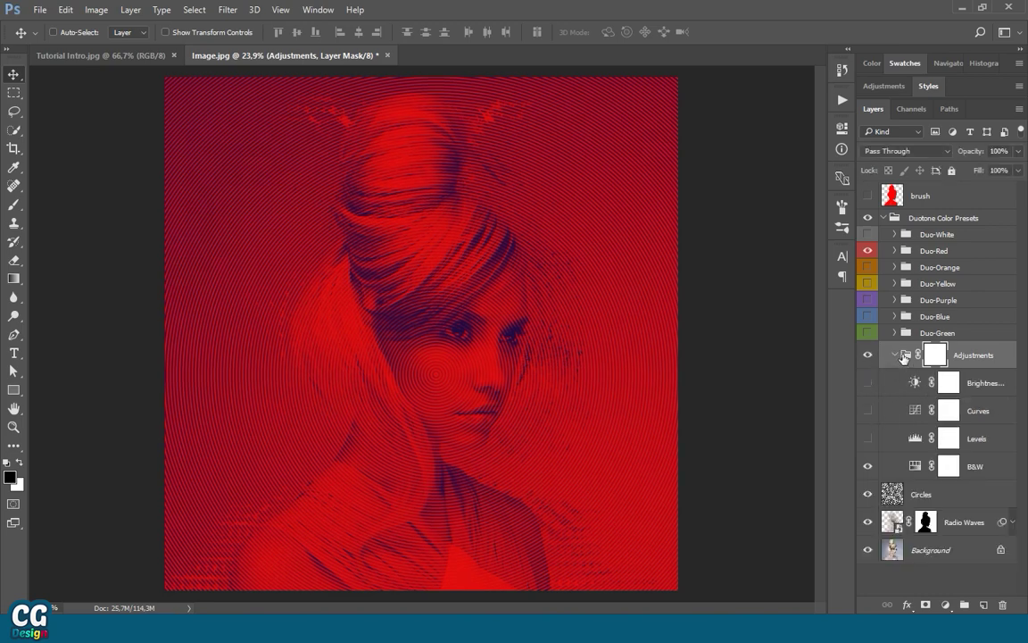
{"action": "left_click", "coordinate": [896, 355]}
Keep Duo-Red visible with Duo-White hidden, then collapse the Duotone Color Presets group
{"action": "left_click", "coordinate": [945, 253]}
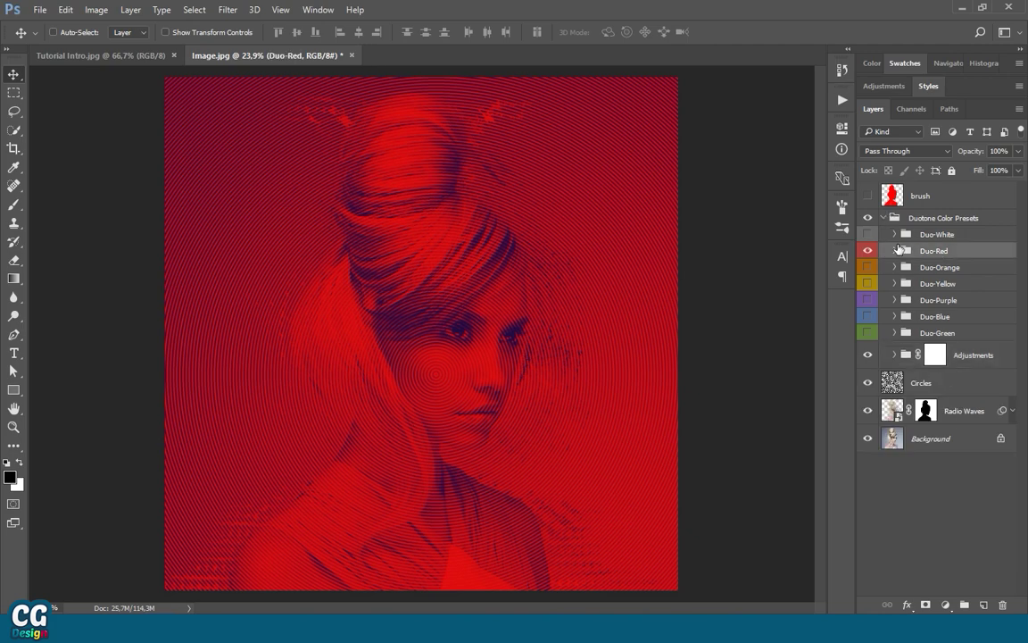
{"action": "left_click", "coordinate": [894, 250]}
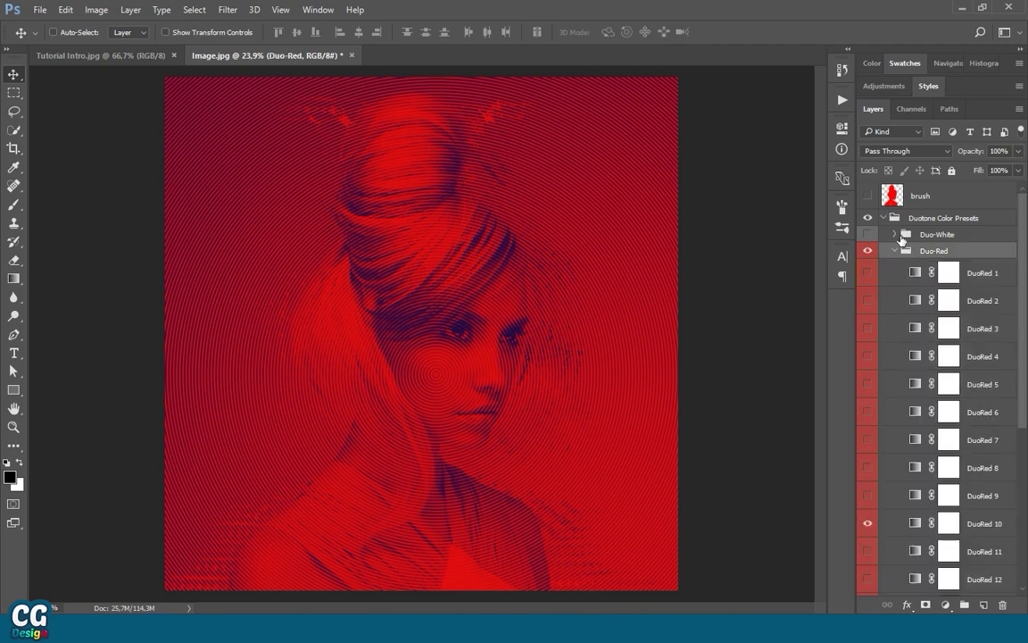
{"action": "left_click", "coordinate": [867, 252]}
{"action": "left_click", "coordinate": [868, 234]}
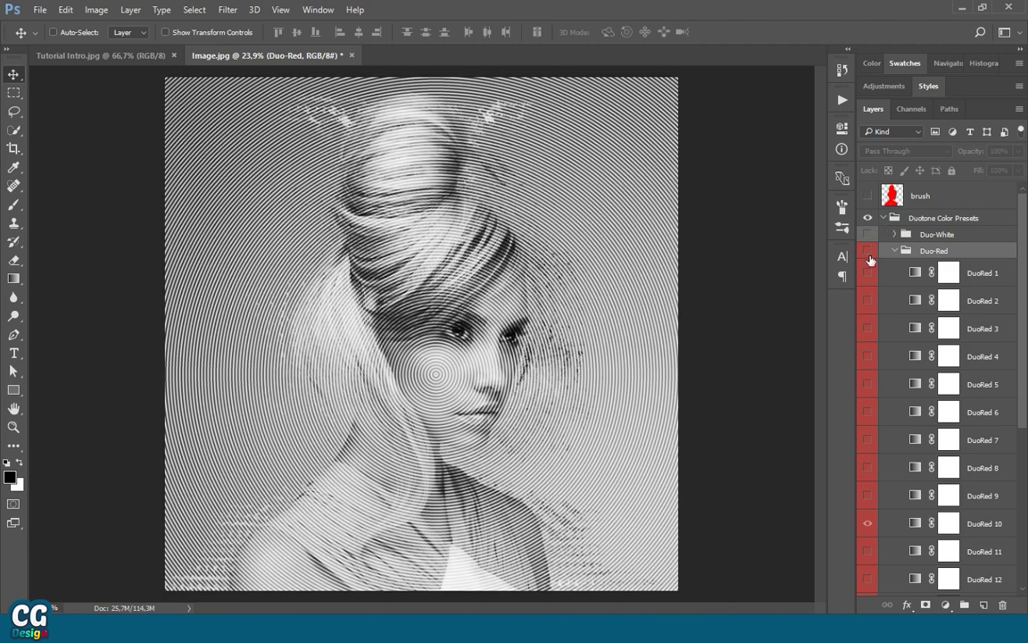
{"action": "left_click", "coordinate": [868, 251]}
{"action": "left_click", "coordinate": [884, 219]}
{"action": "left_click", "coordinate": [884, 219]}
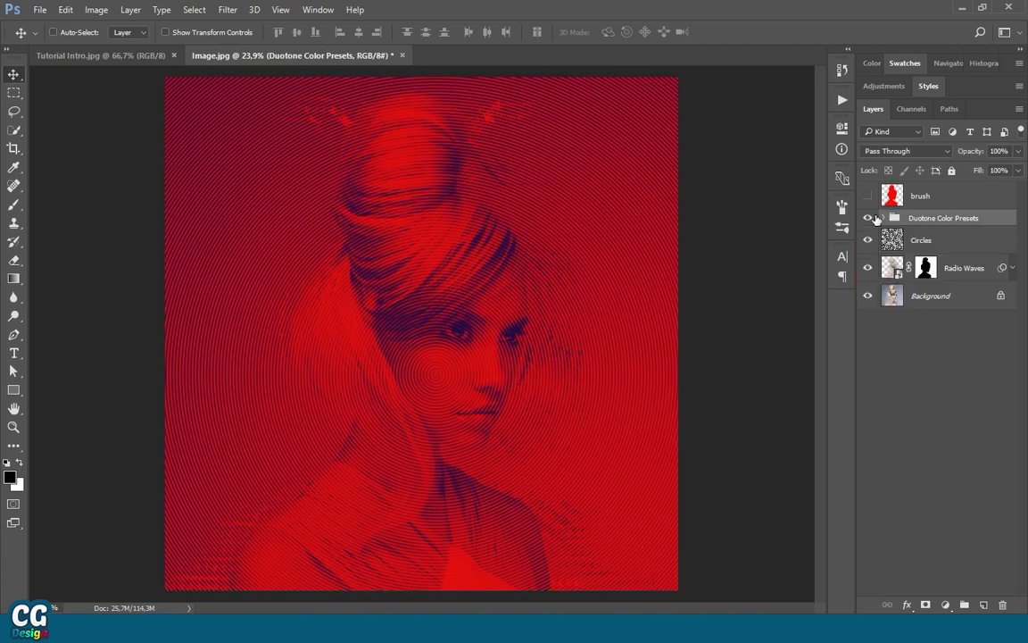
{"action": "left_click", "coordinate": [868, 218]}
{"action": "scroll", "coordinate": [471, 381], "scroll_direction": "up", "scroll_amount": 2}
{"action": "scroll", "coordinate": [471, 381], "scroll_direction": "up", "scroll_amount": 2}
{"action": "scroll", "coordinate": [471, 381], "scroll_direction": "up", "scroll_amount": 1}
{"action": "scroll", "coordinate": [473, 381], "scroll_direction": "up", "scroll_amount": 1}
{"action": "scroll", "coordinate": [473, 381], "scroll_direction": "down", "scroll_amount": 2}
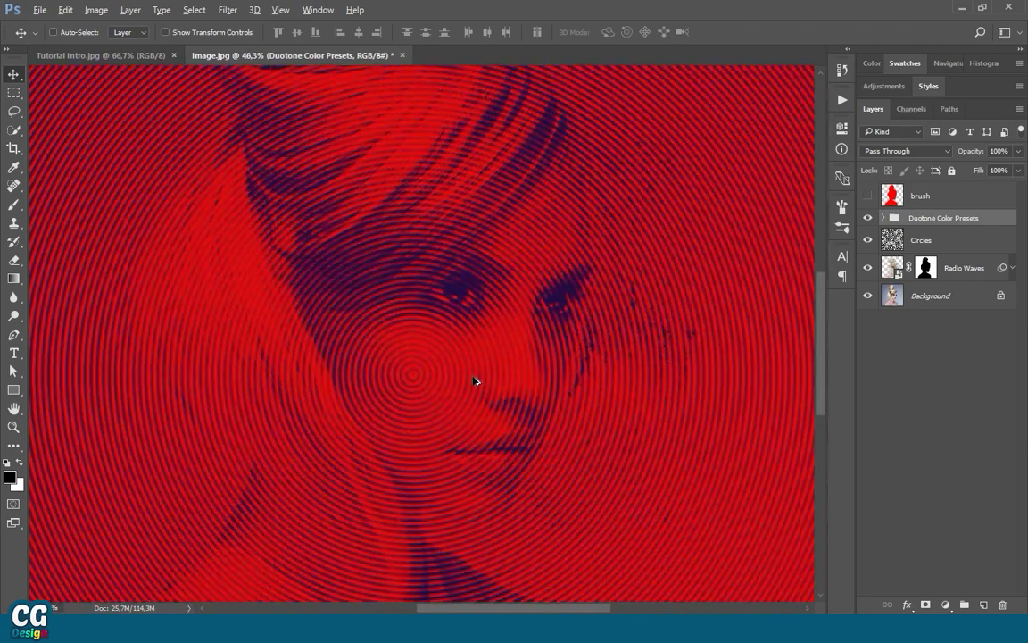
{"action": "scroll", "coordinate": [475, 381], "scroll_direction": "down", "scroll_amount": 1}
{"action": "scroll", "coordinate": [475, 381], "scroll_direction": "down", "scroll_amount": 1}
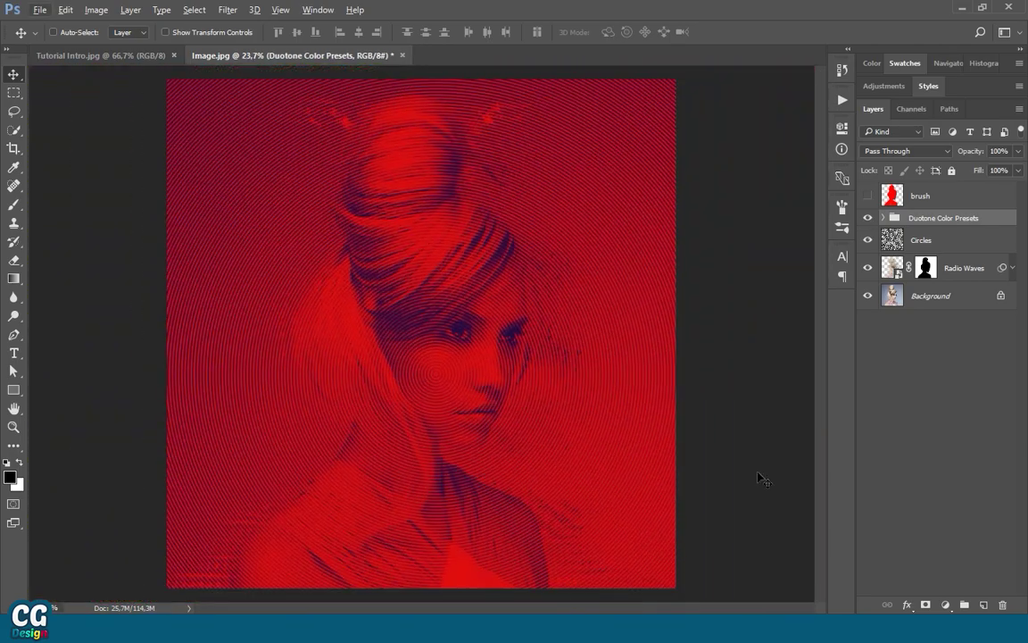
{"action": "left_click", "coordinate": [869, 220]}
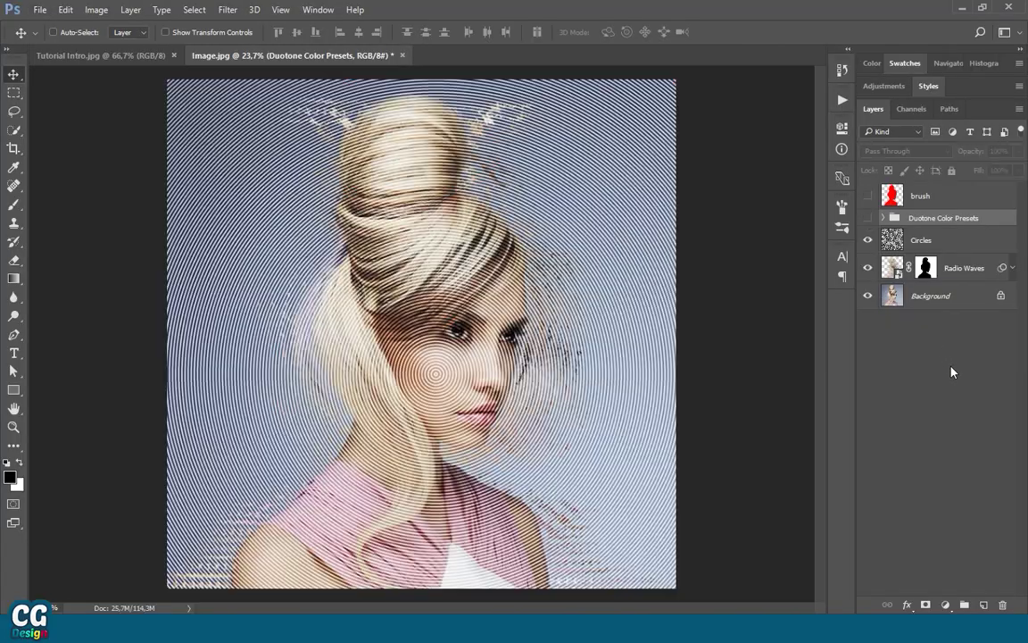
{"action": "scroll", "coordinate": [642, 423], "scroll_direction": "down", "scroll_amount": 3}
{"action": "scroll", "coordinate": [500, 415], "scroll_direction": "down", "scroll_amount": 5}
{"action": "scroll", "coordinate": [527, 411], "scroll_direction": "up", "scroll_amount": 10}
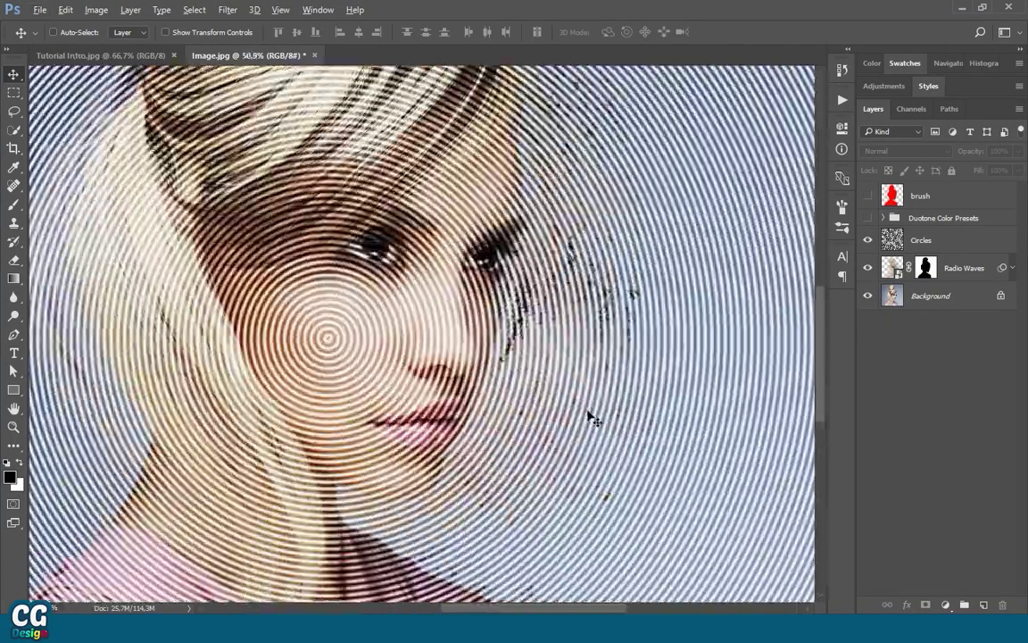
{"action": "scroll", "coordinate": [607, 424], "scroll_direction": "up", "scroll_amount": 1}
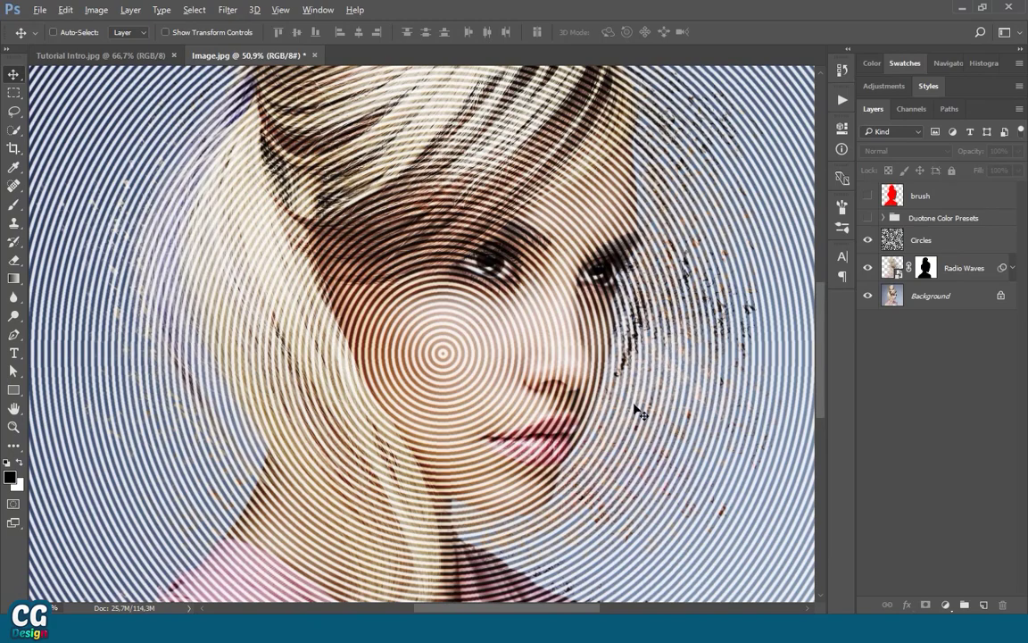
{"action": "key", "text": "ctrl+0"}
{"action": "left_click", "coordinate": [868, 217]}
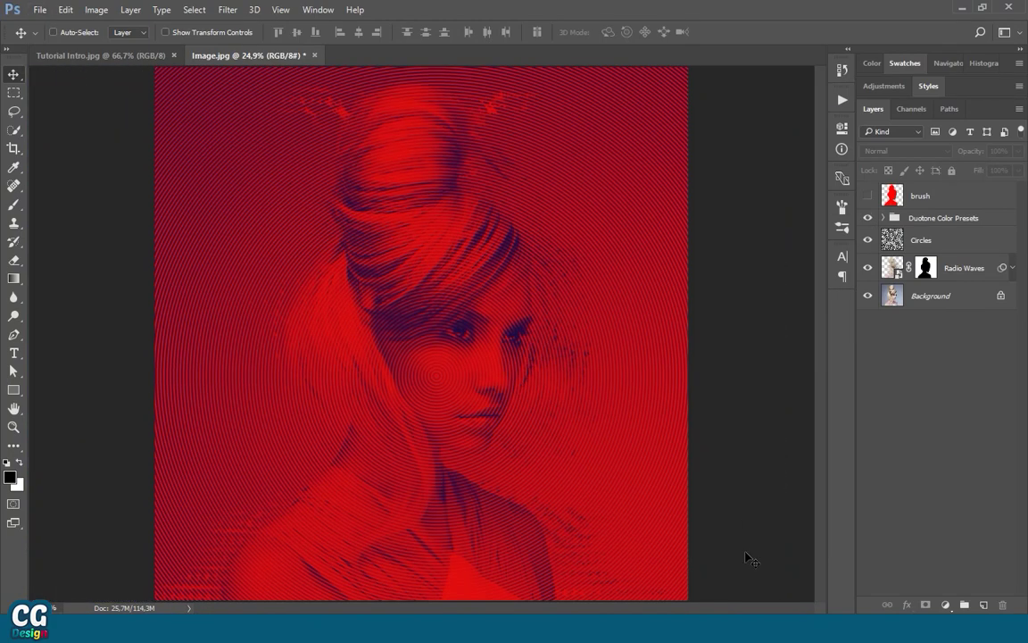